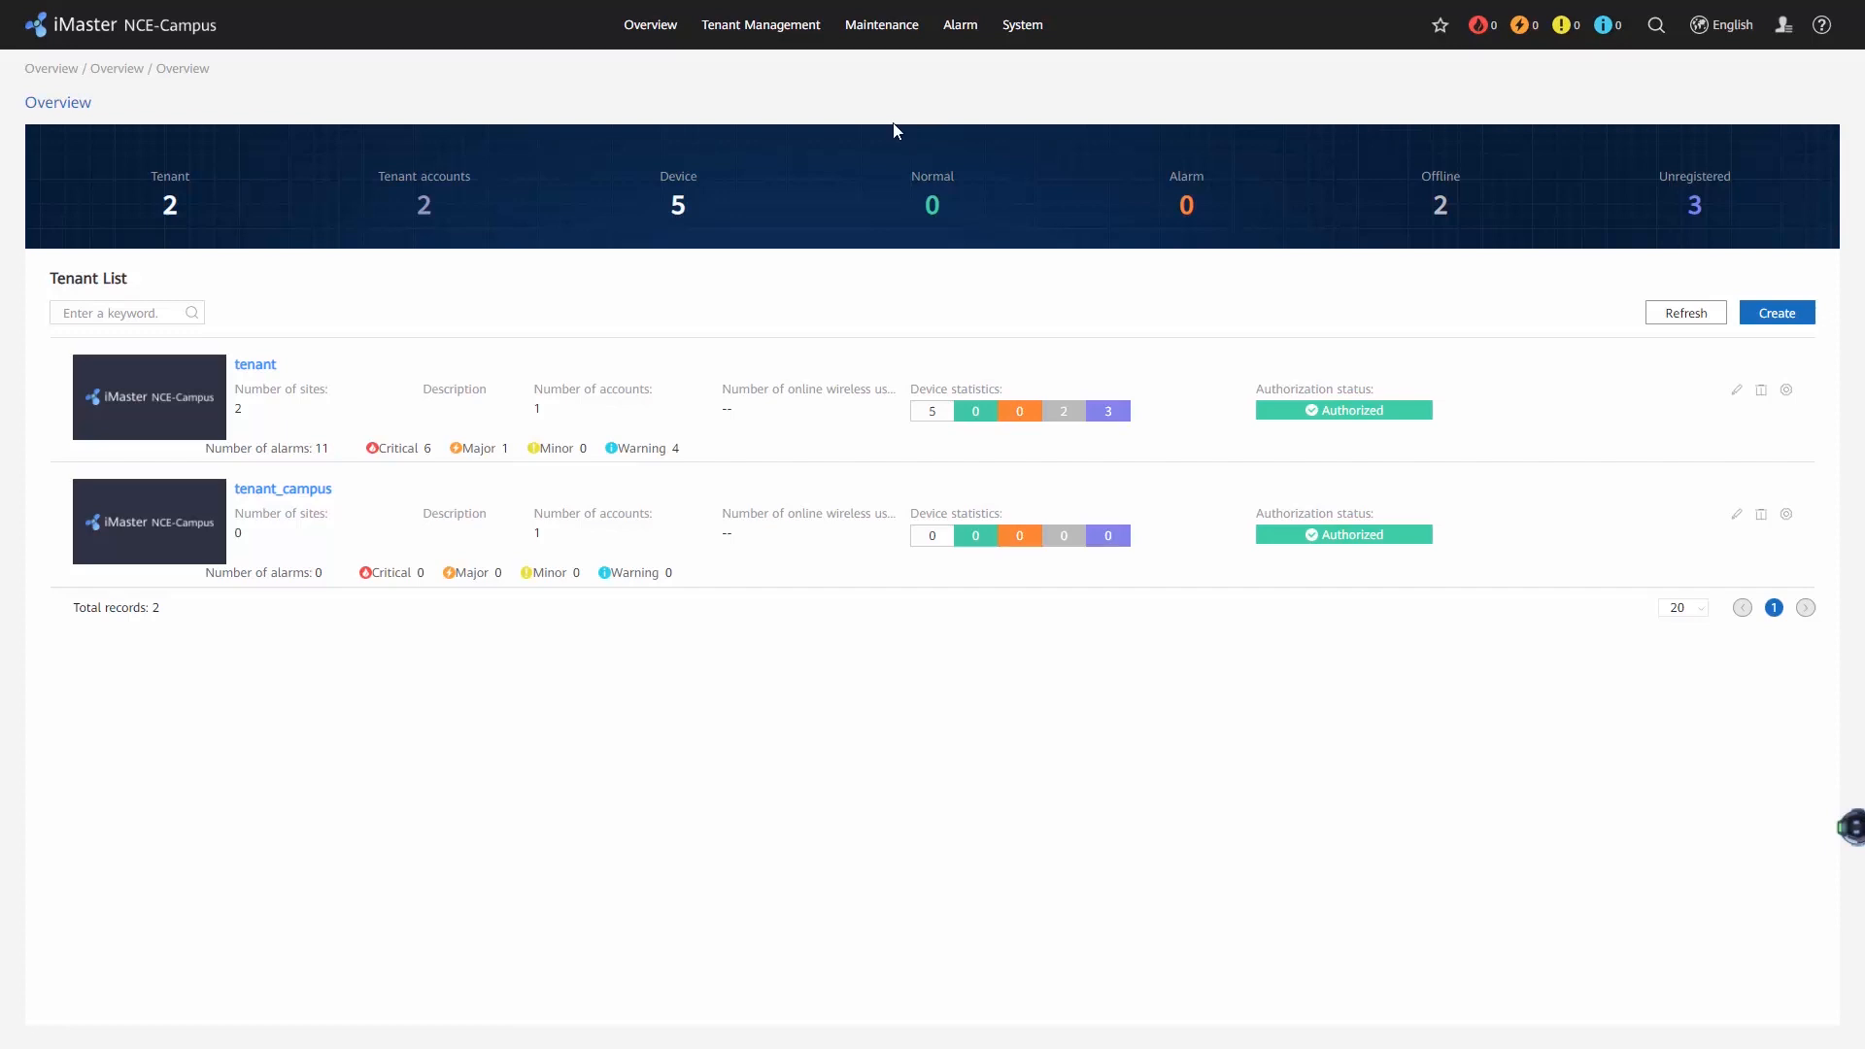
# Start a new user group named Market in the Default Workgroup and proceed to role selection.
pyautogui.moveTo(1029, 41)
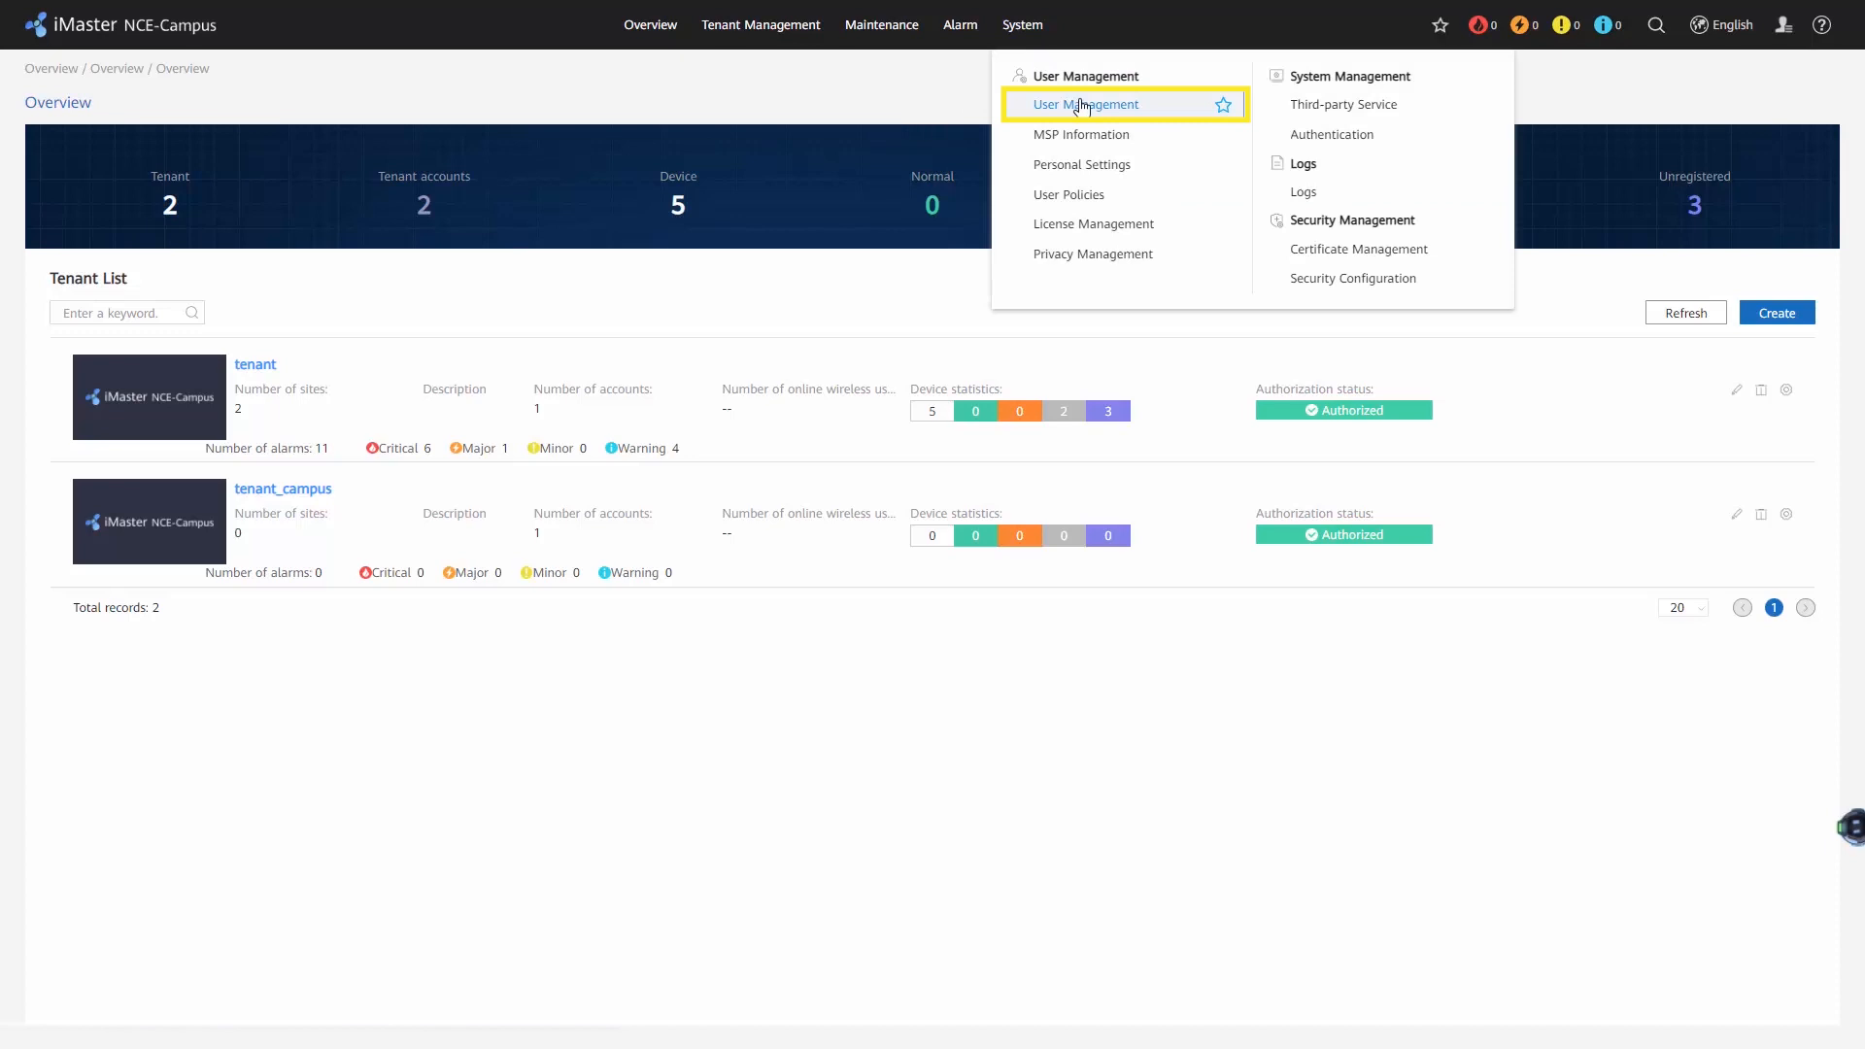
pyautogui.click(1083, 105)
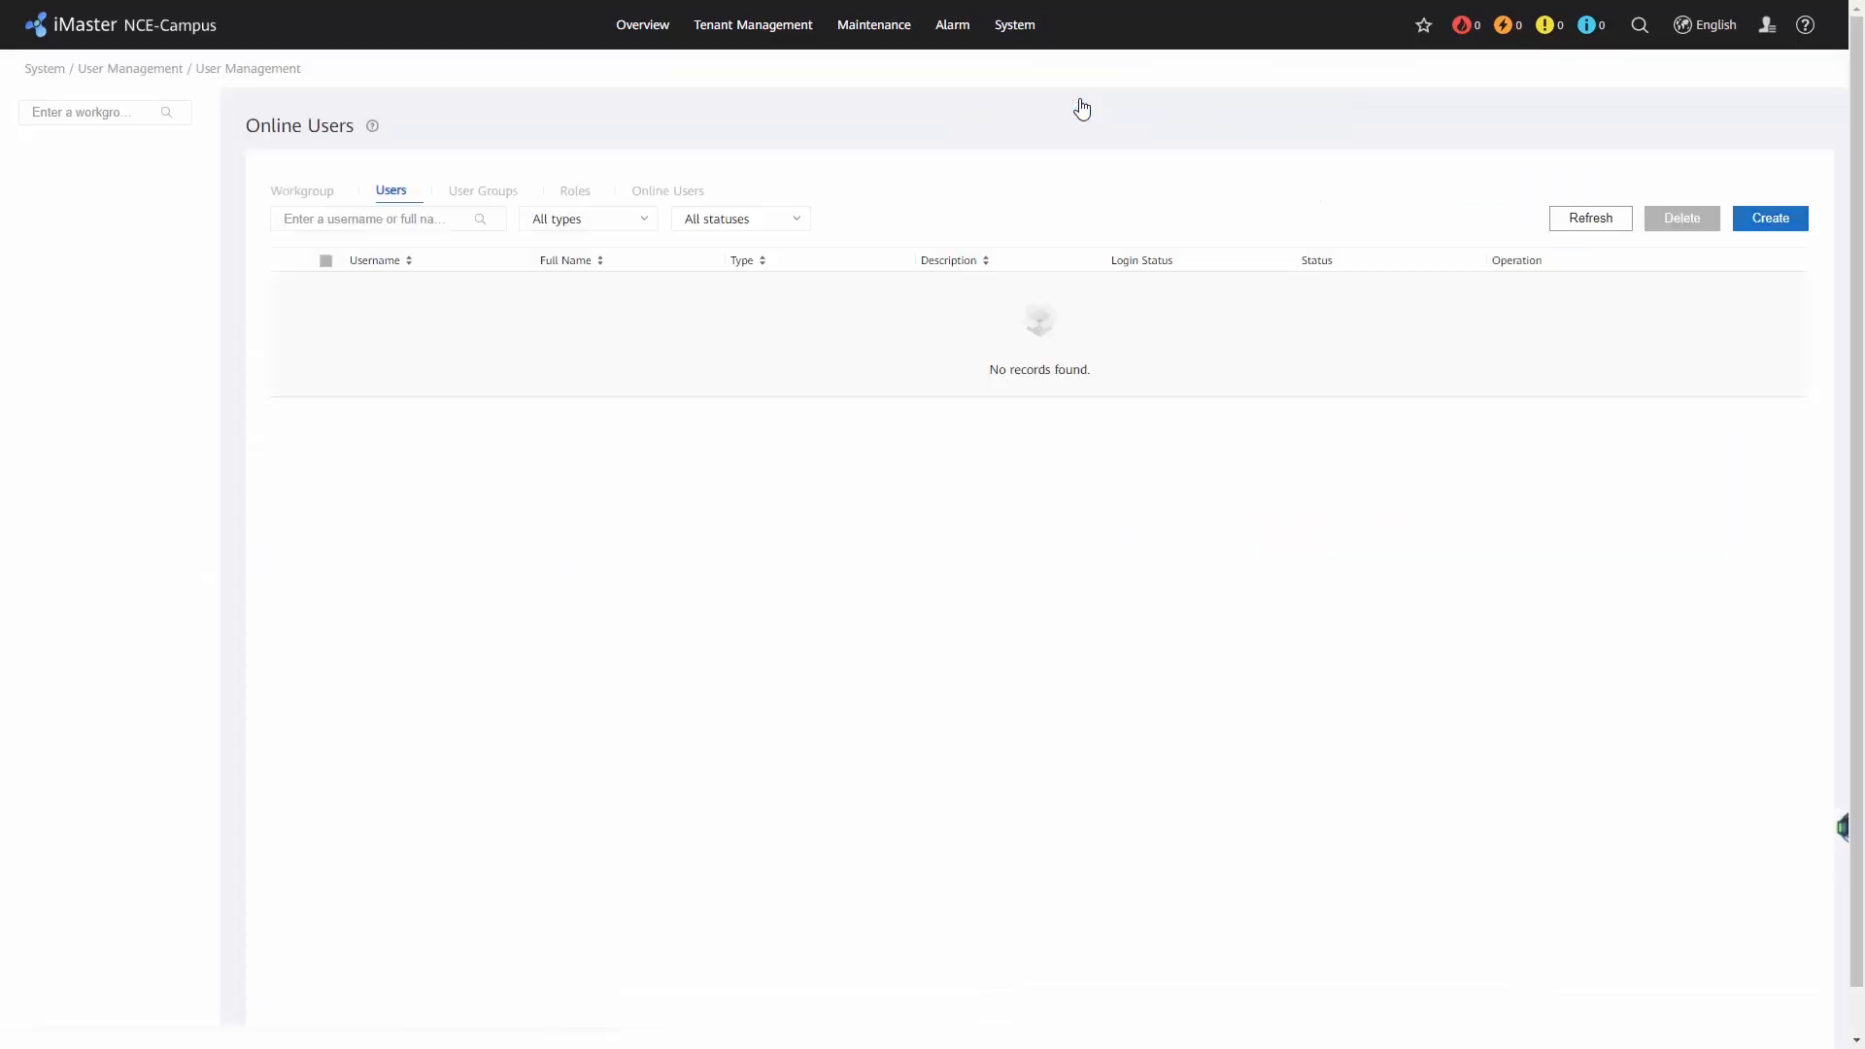
pyautogui.click(504, 189)
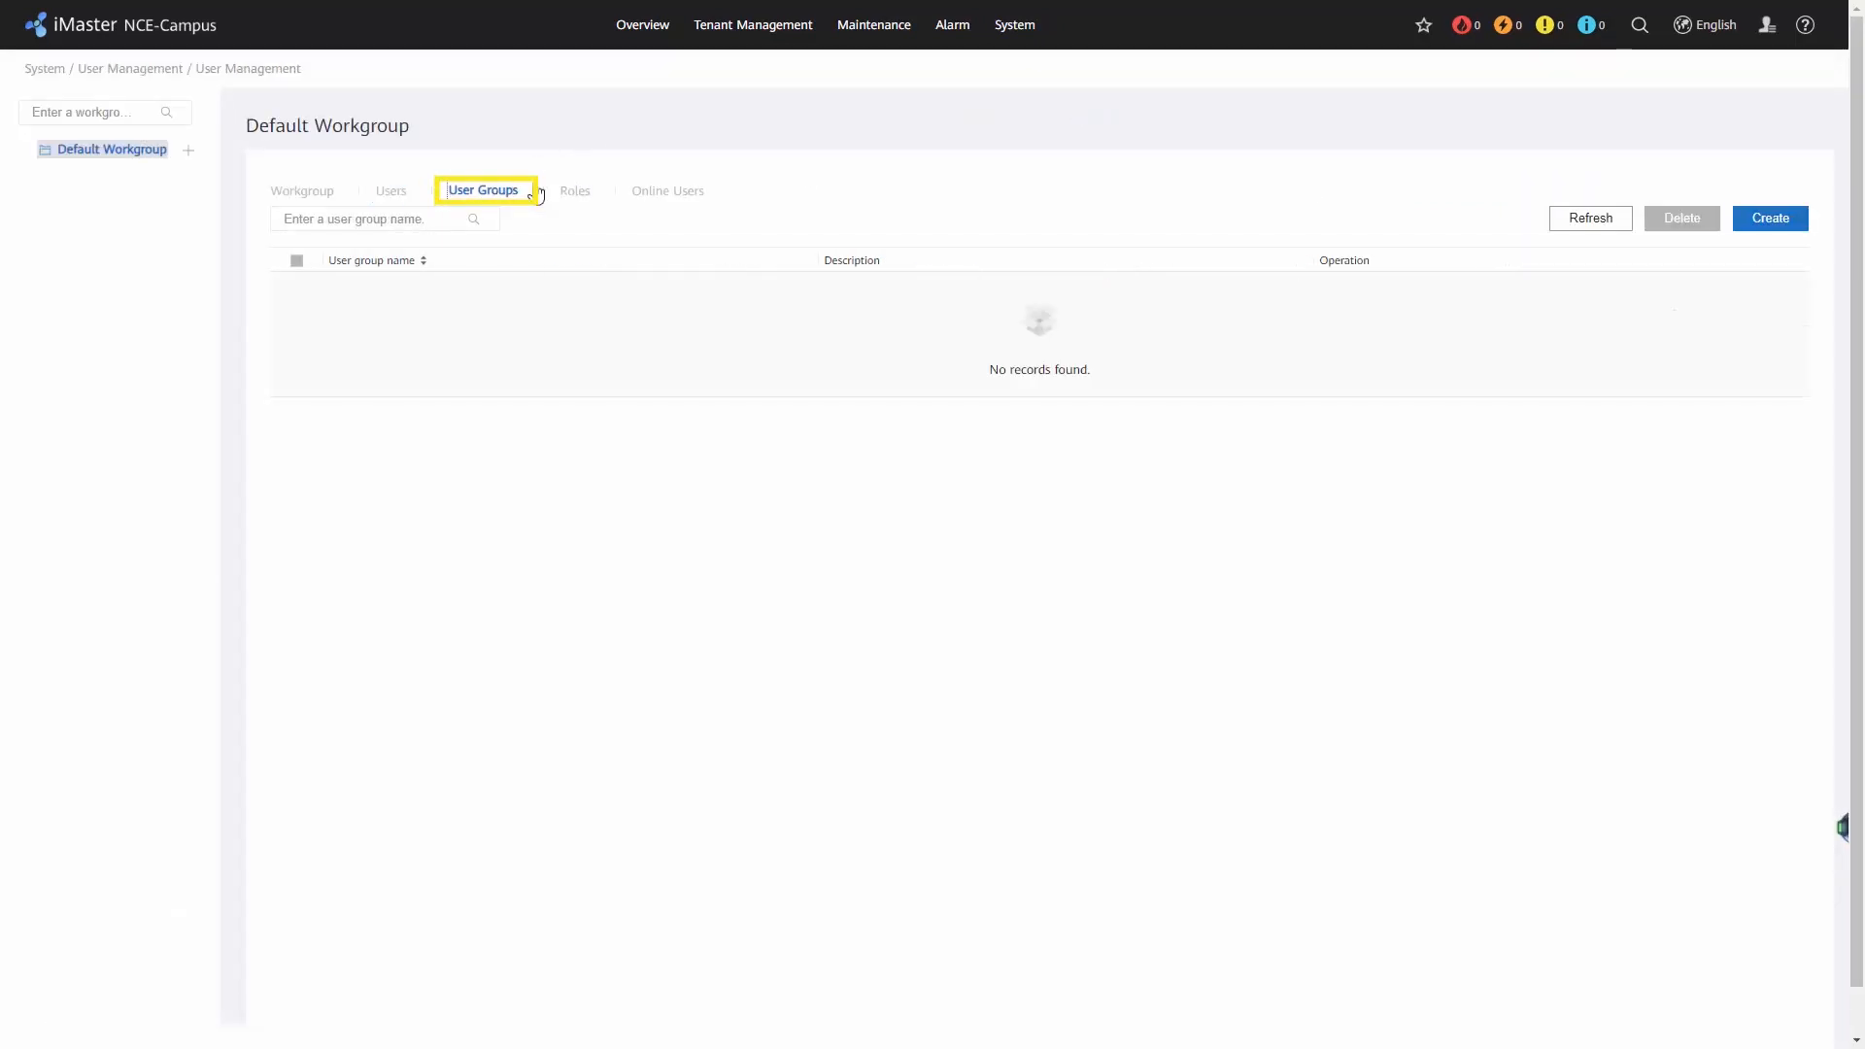
pyautogui.click(1766, 218)
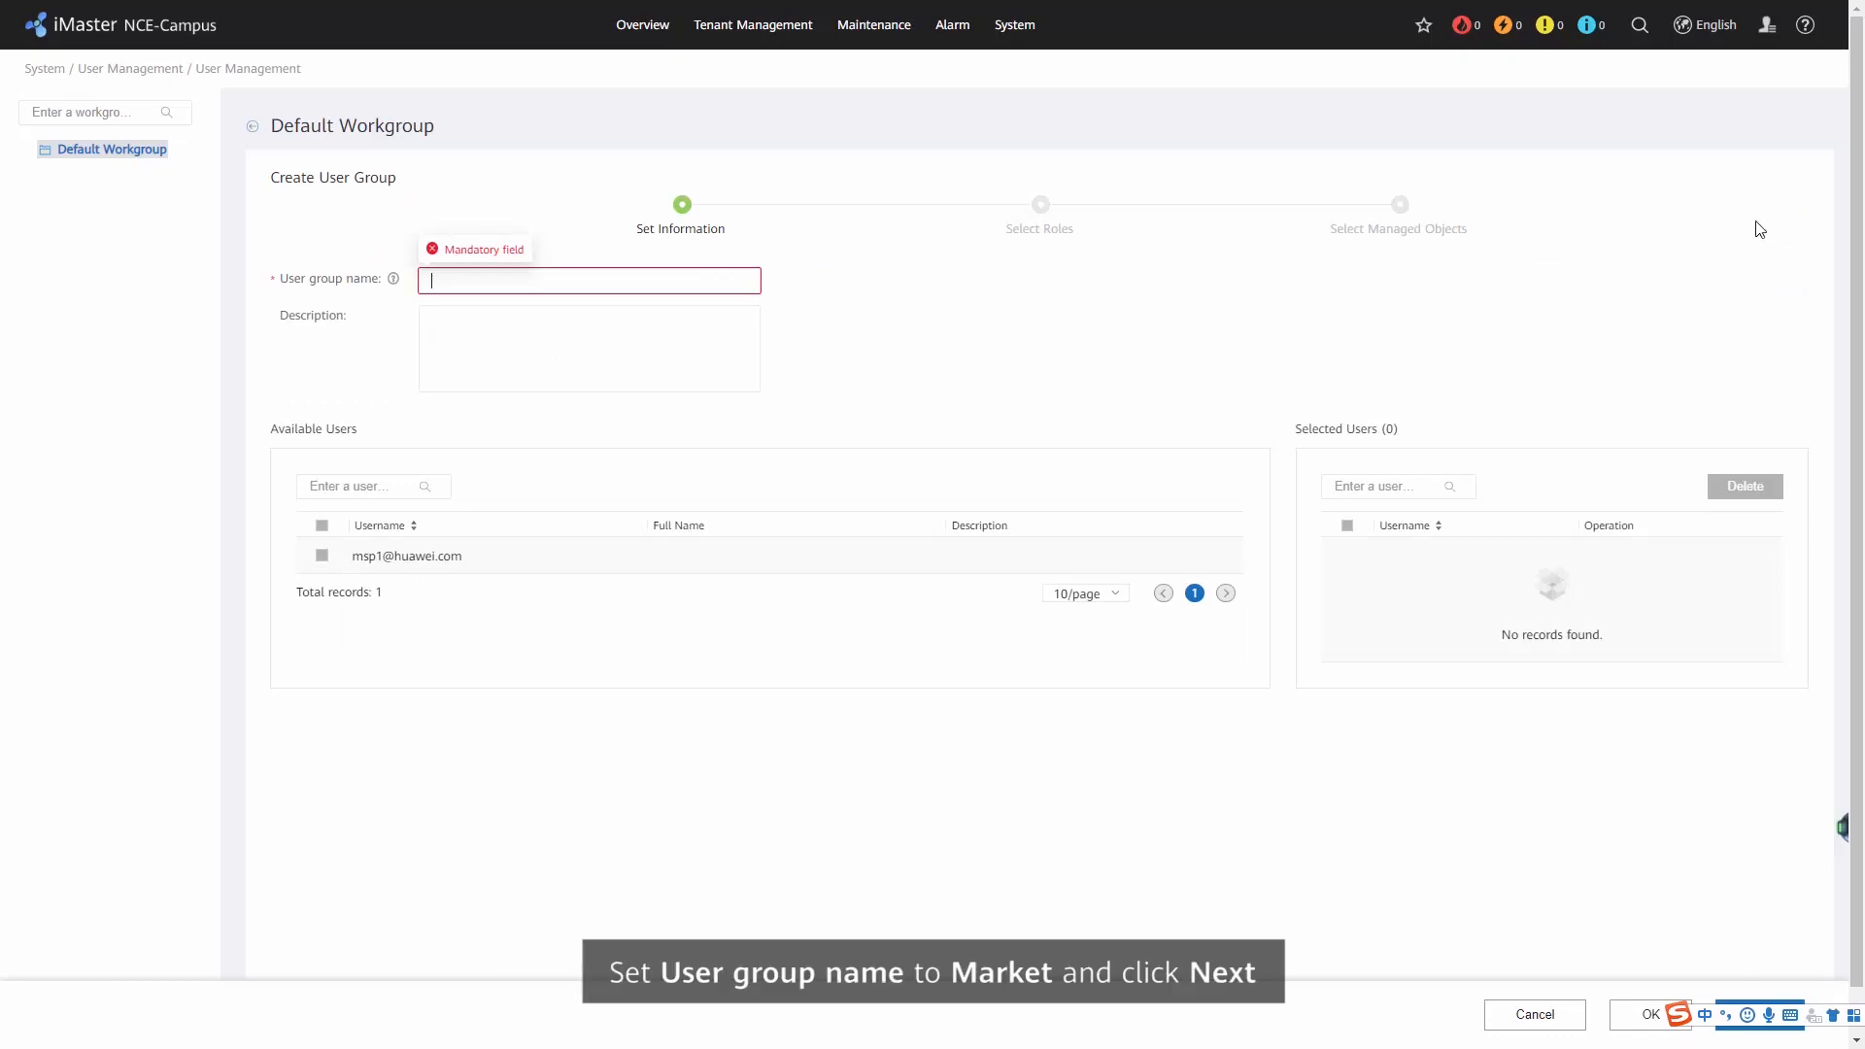
pyautogui.write('Market')
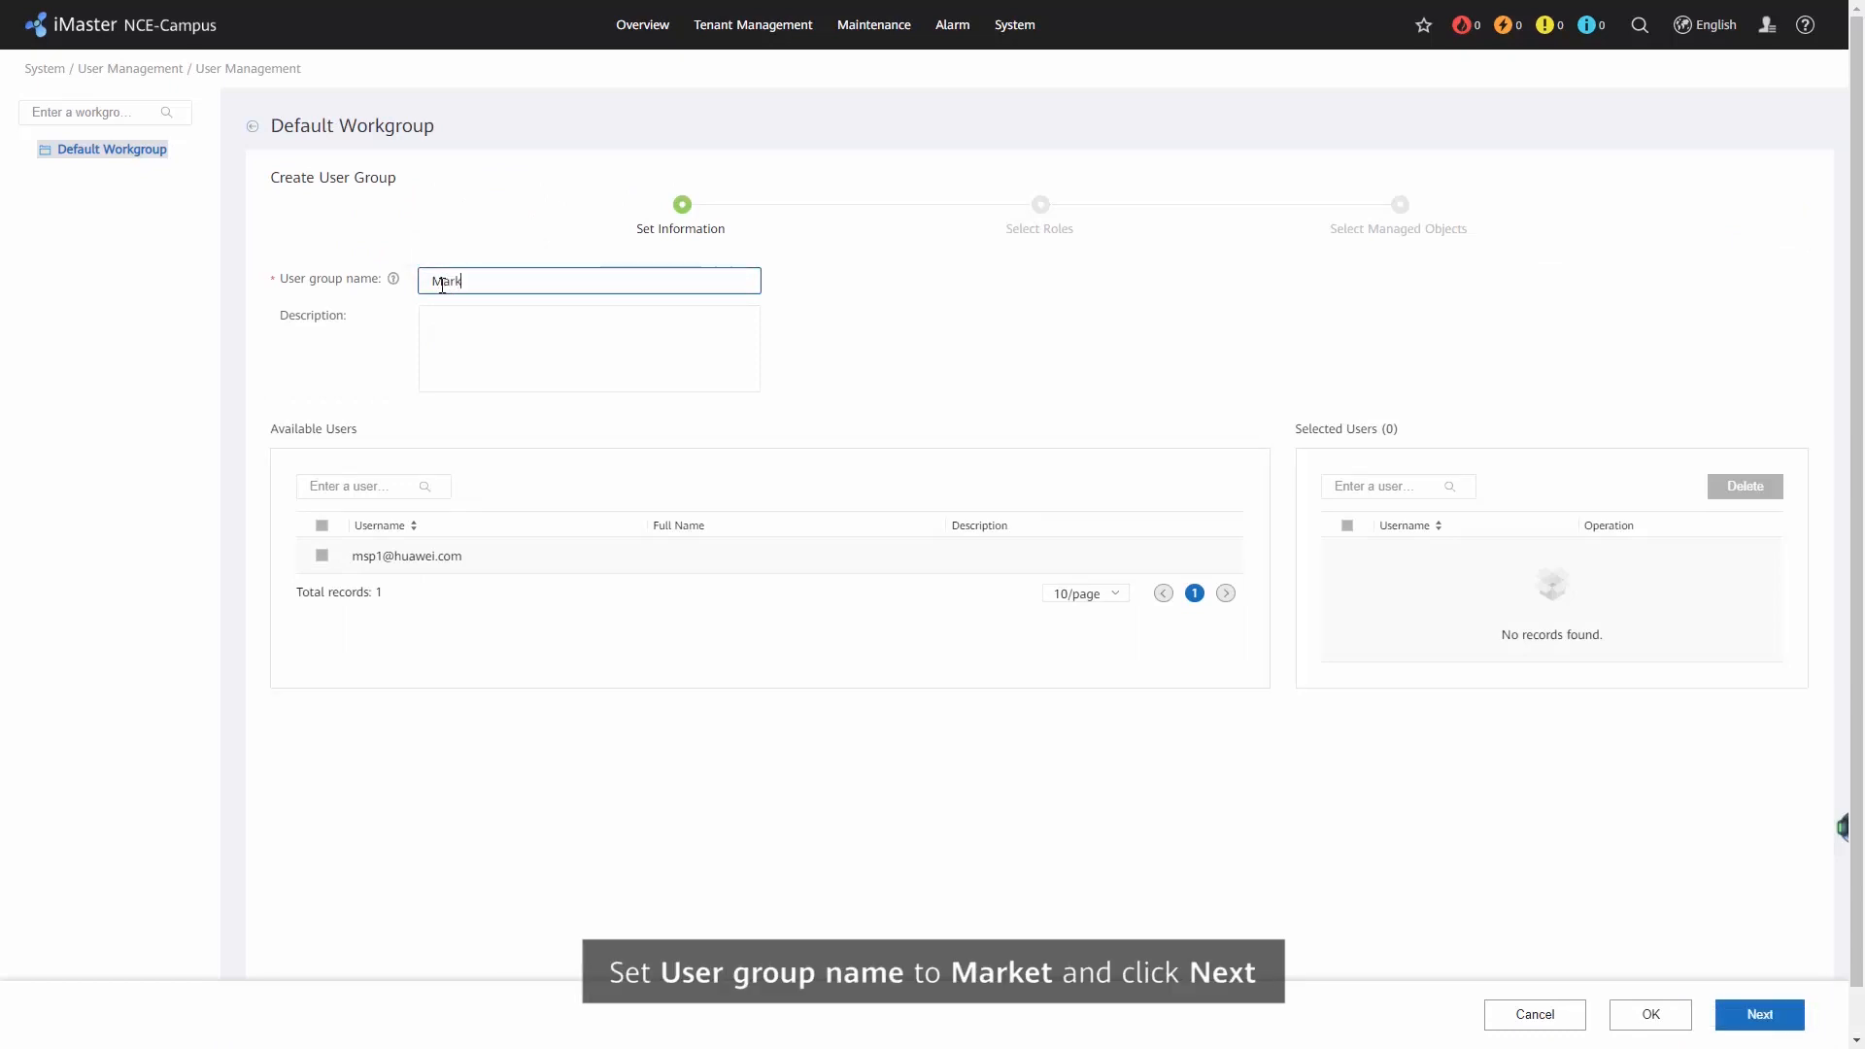
pyautogui.click(1725, 1017)
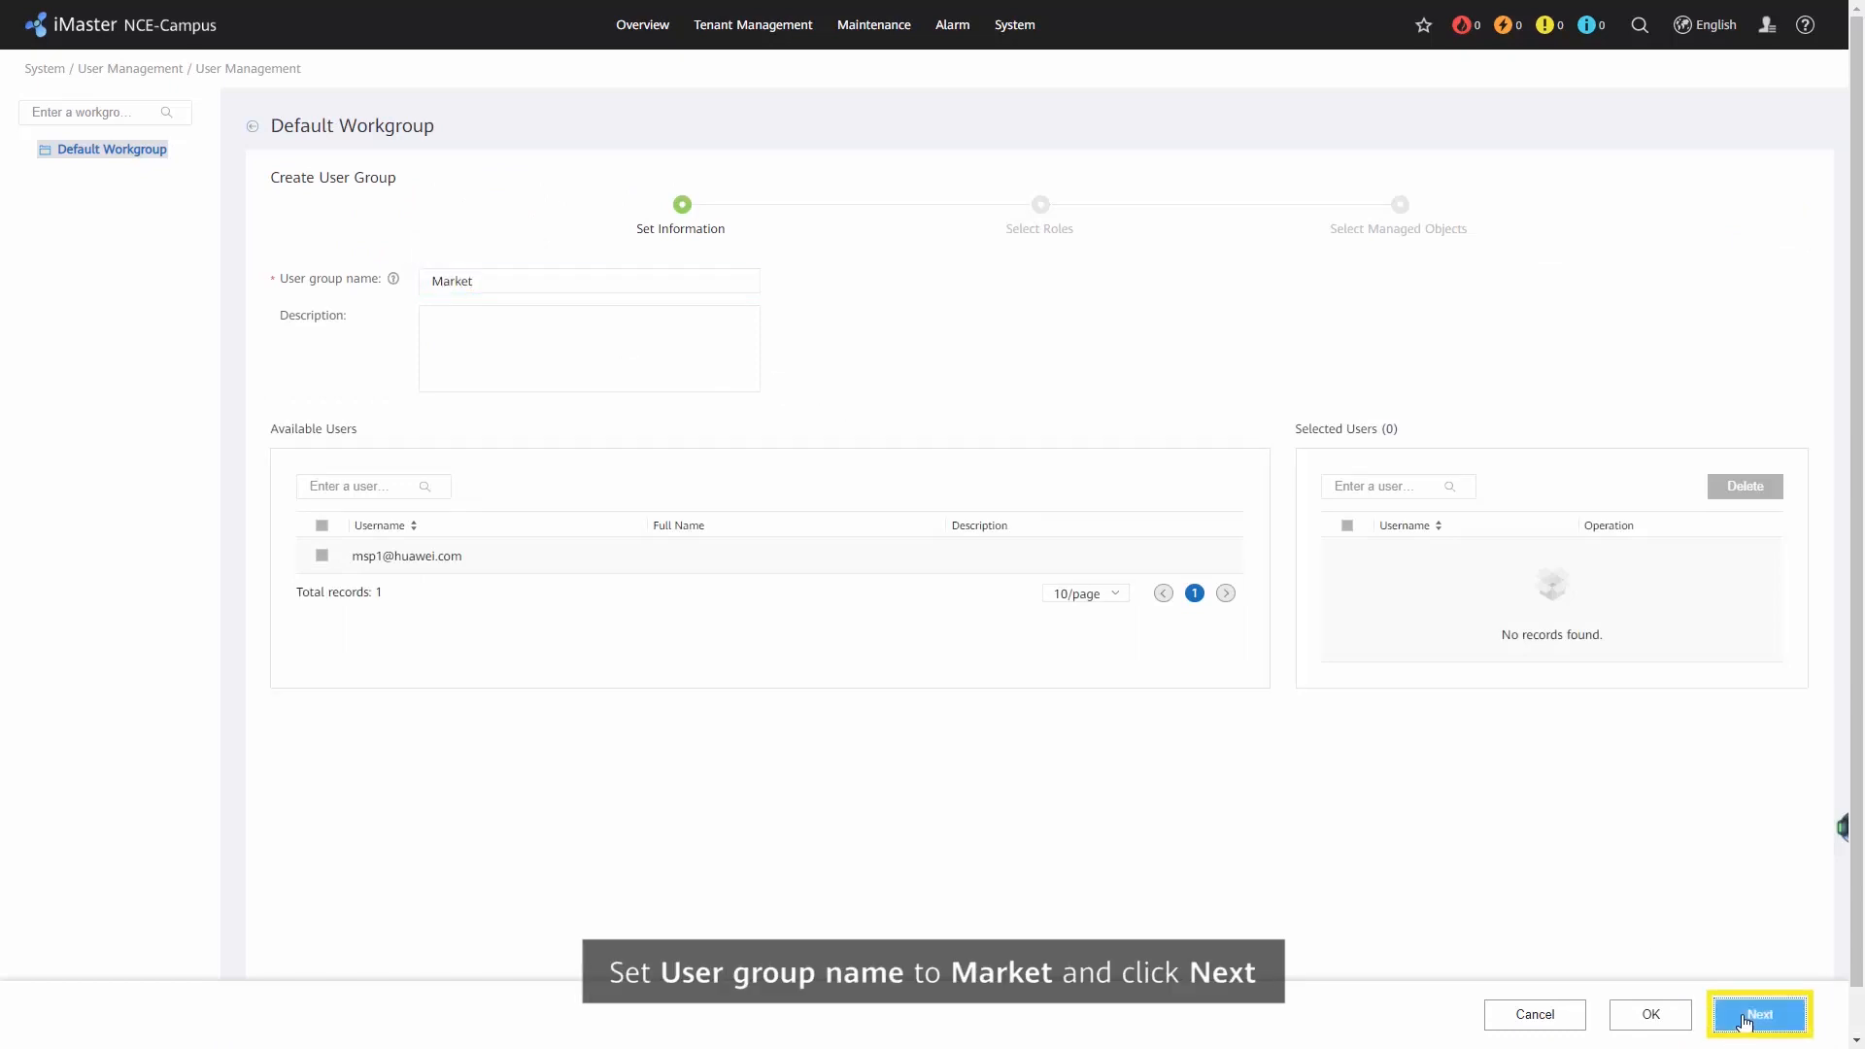
# Assign the MSP Administrator and Operator roles to the new user group and proceed to the managed objects.
pyautogui.click(335, 431)
pyautogui.click(371, 455)
pyautogui.click(371, 530)
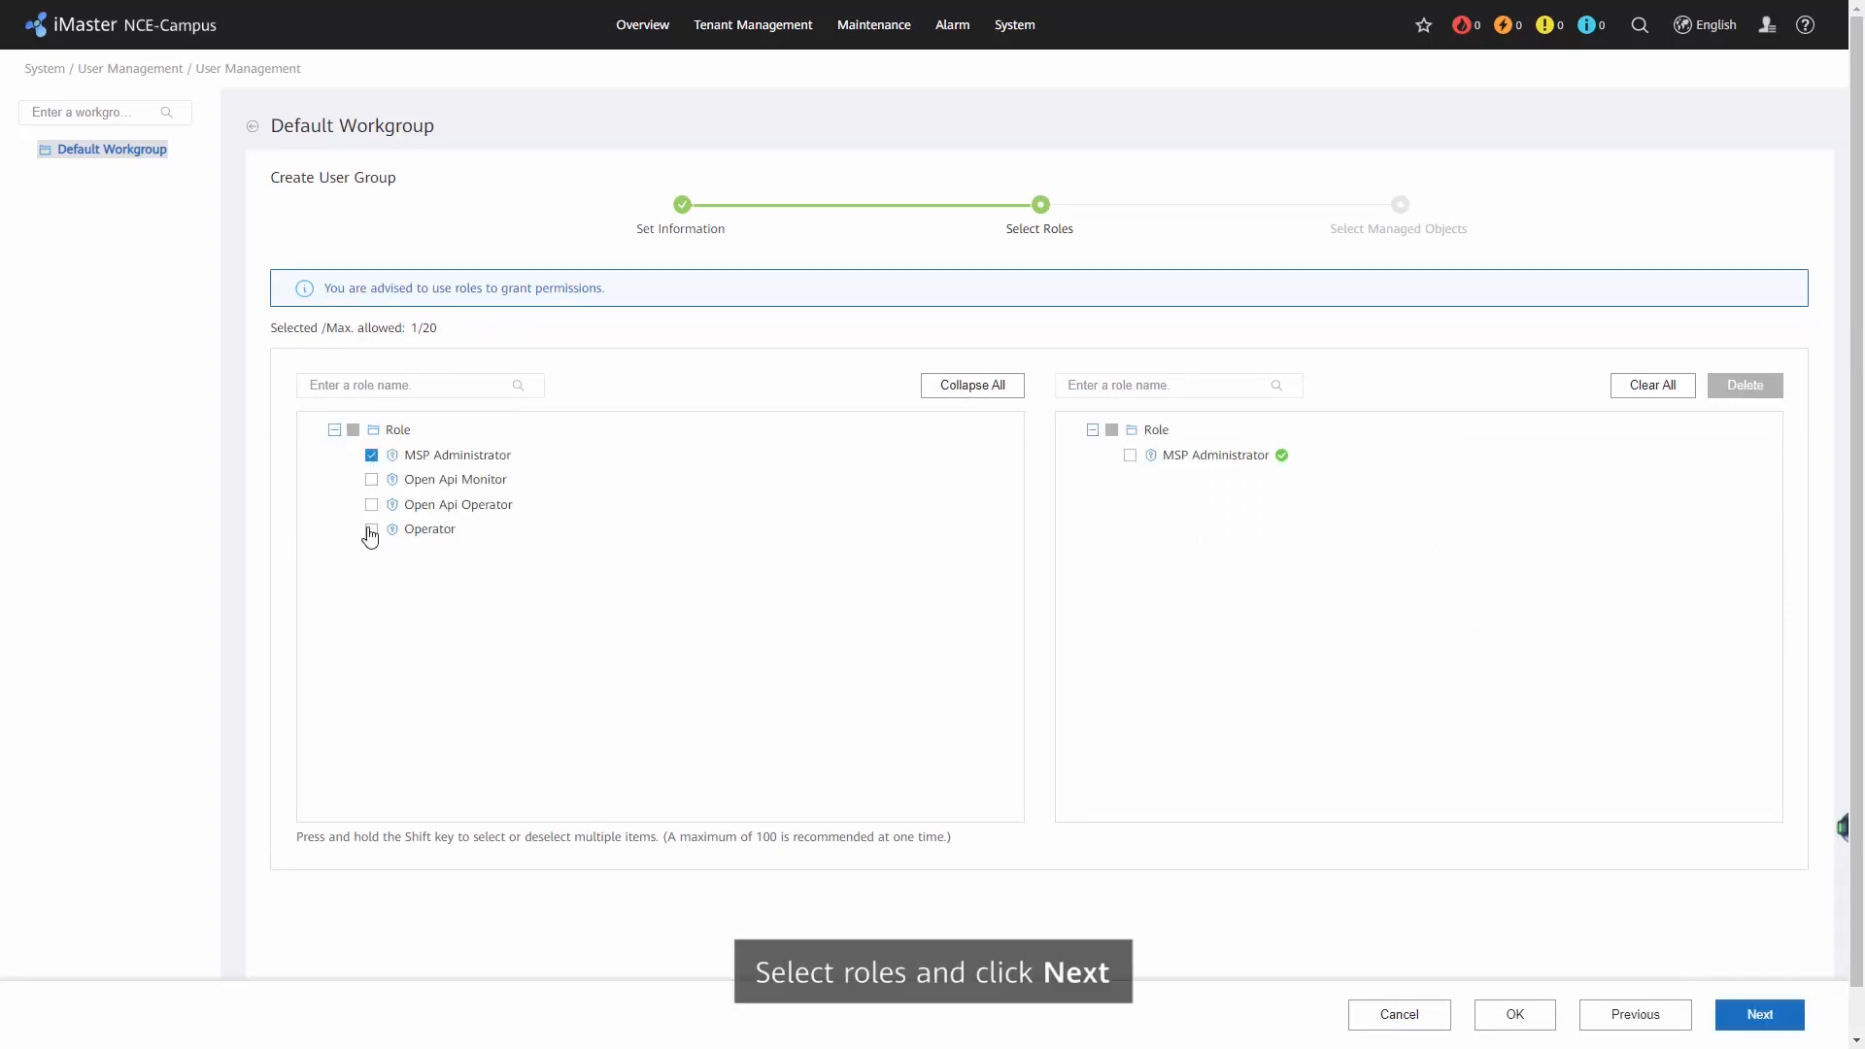
pyautogui.click(1760, 1015)
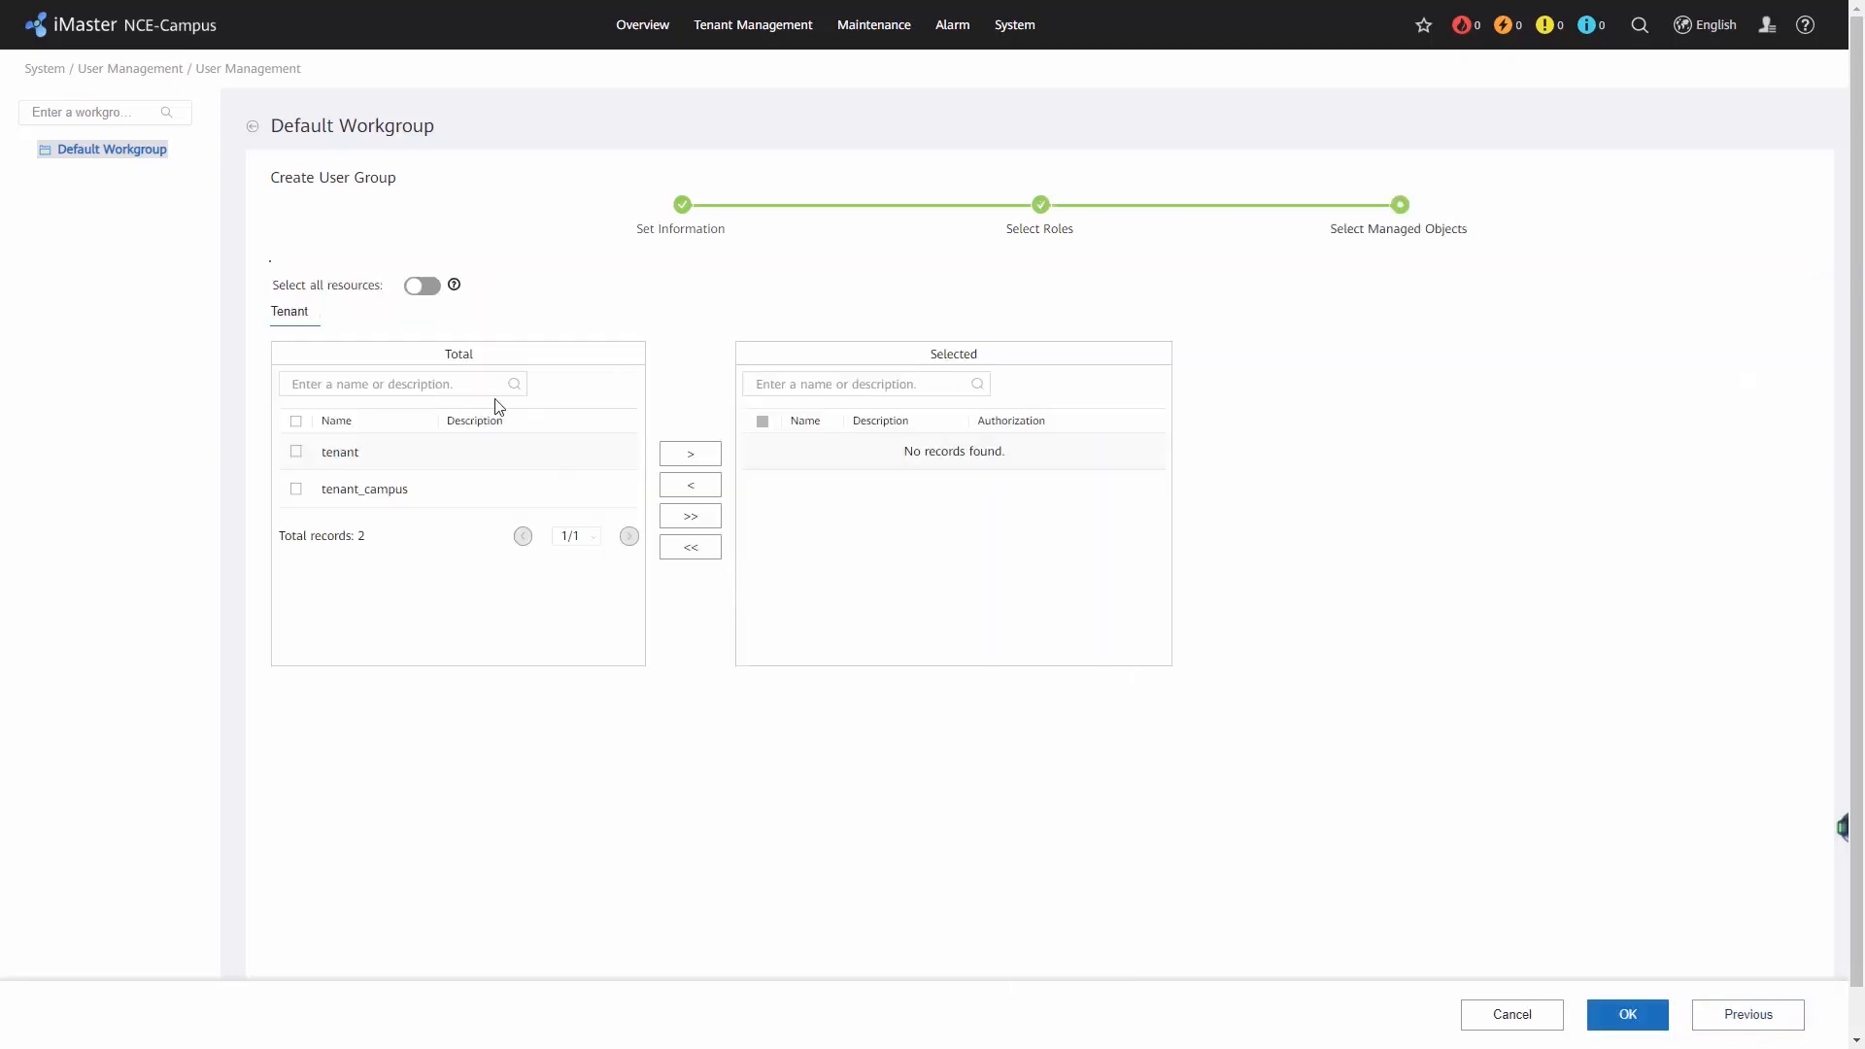
# Enable all resources as the group's managed objects, and finish creating the group, accepting the warning.
pyautogui.click(433, 289)
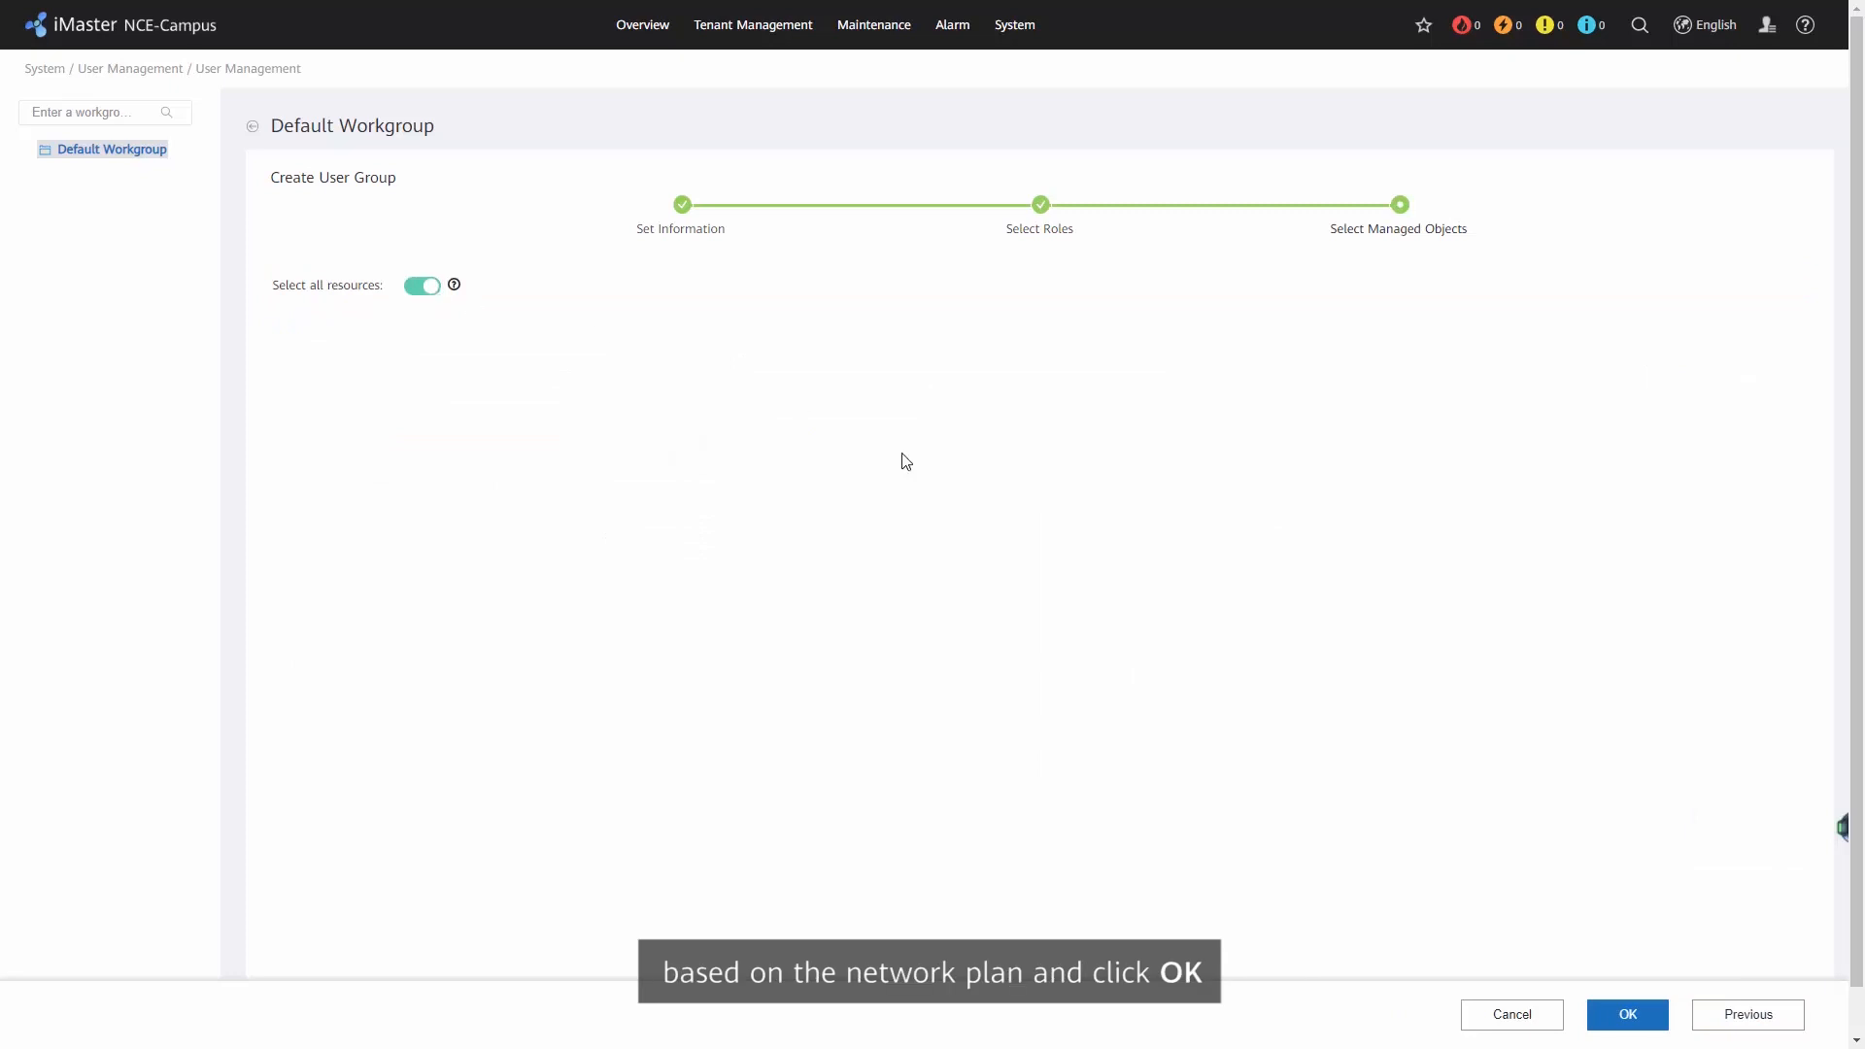
pyautogui.click(1628, 1013)
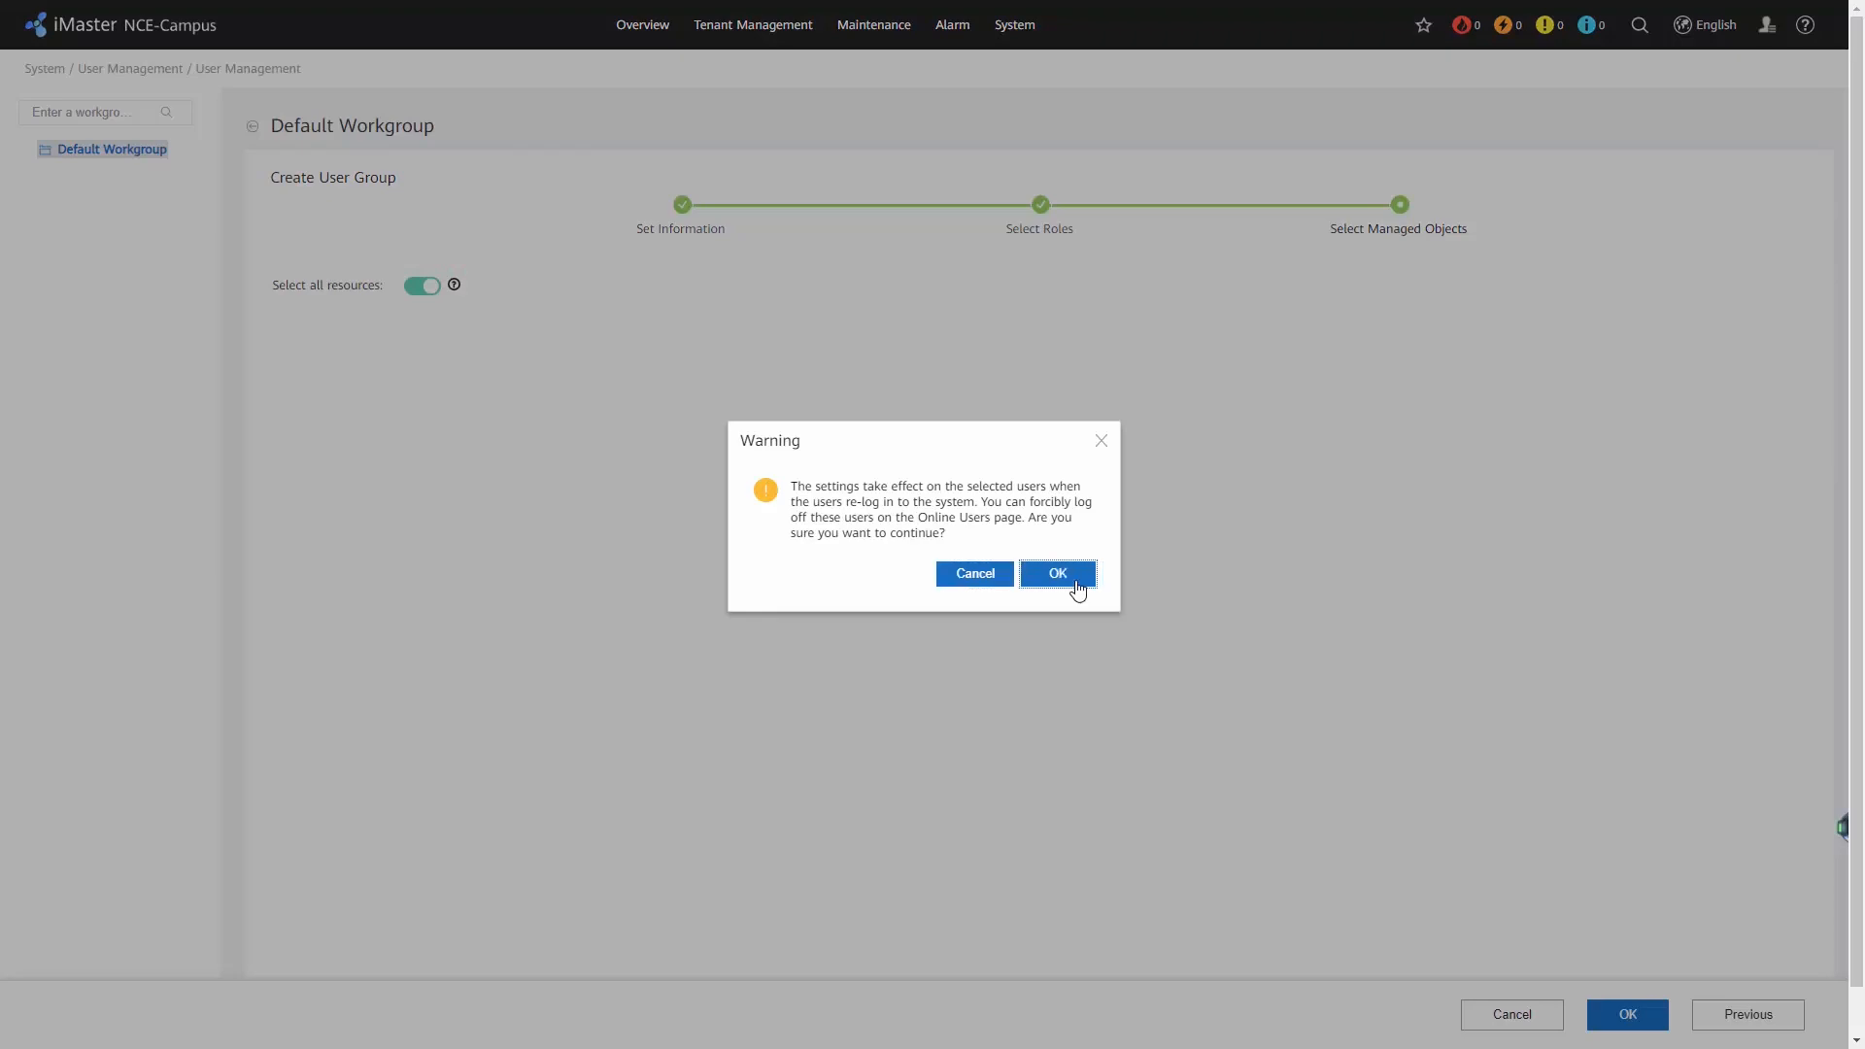
pyautogui.click(1073, 583)
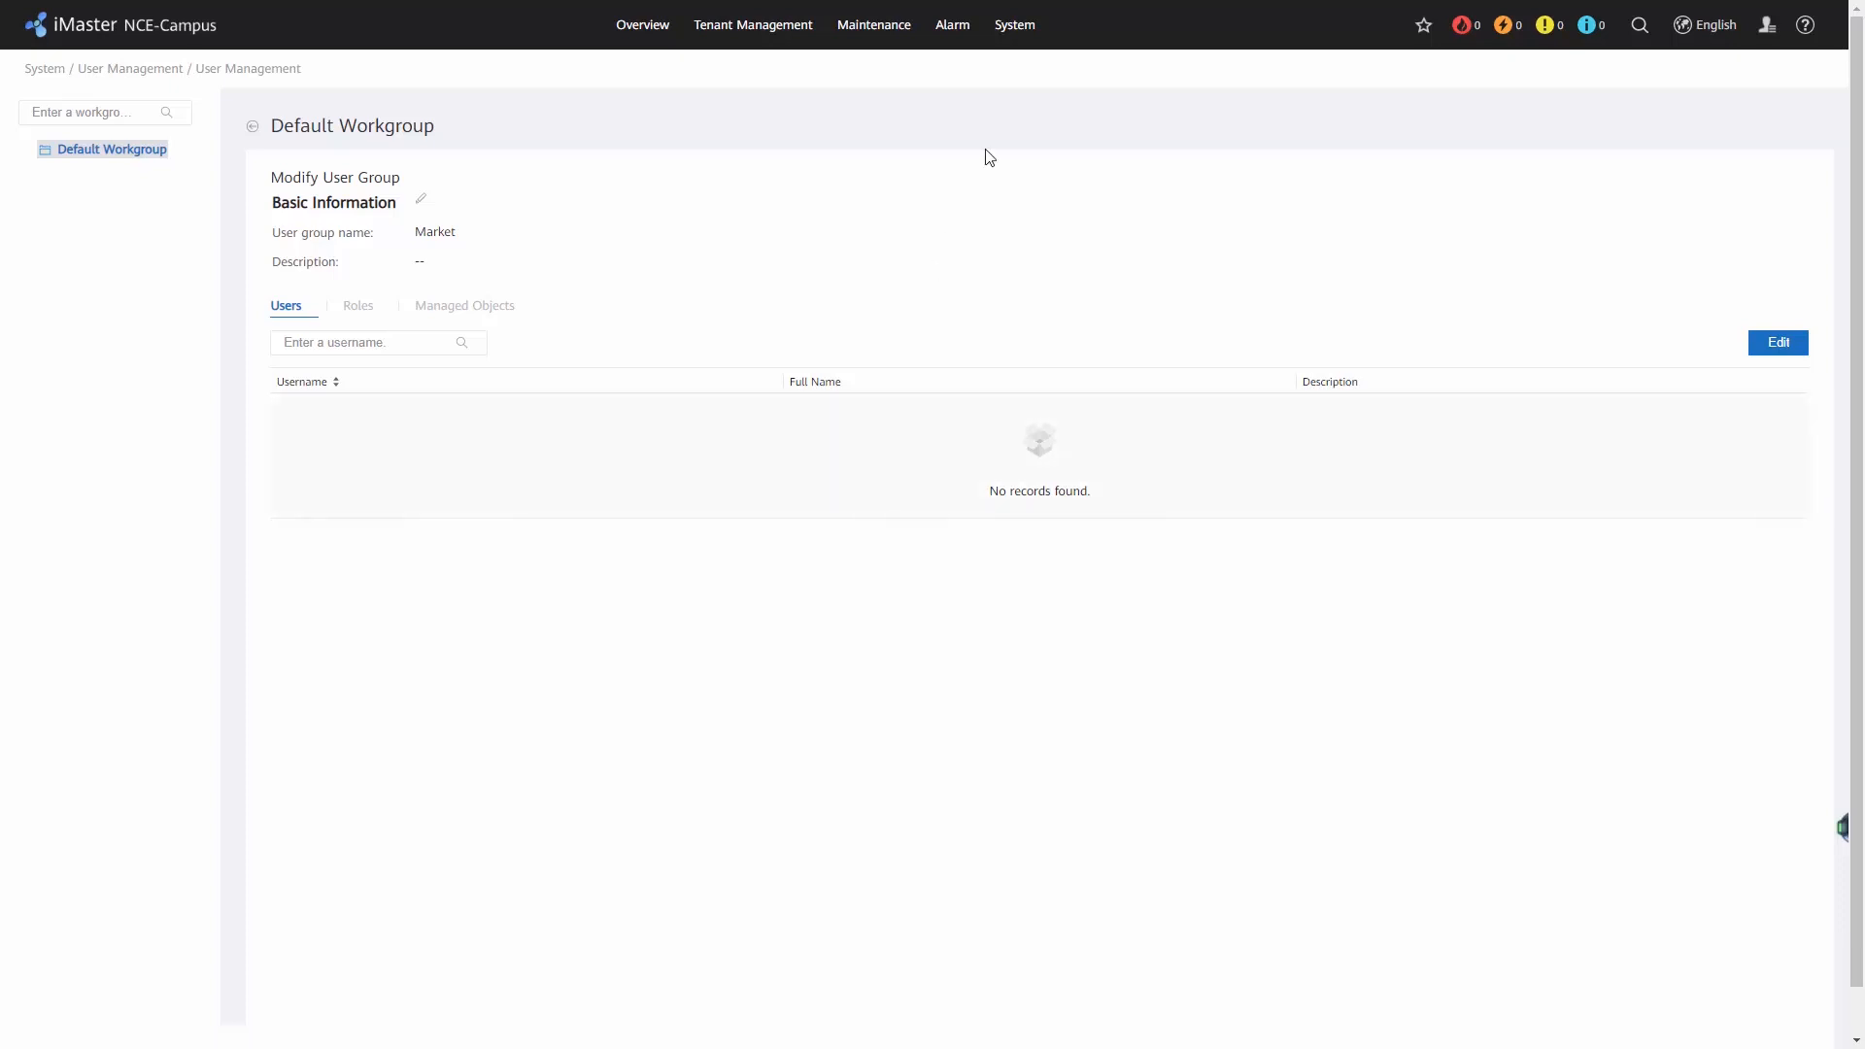
# Switch remote authentication to LDAP and review its server information, user attributes and user group attributes.
pyautogui.moveTo(1017, 45)
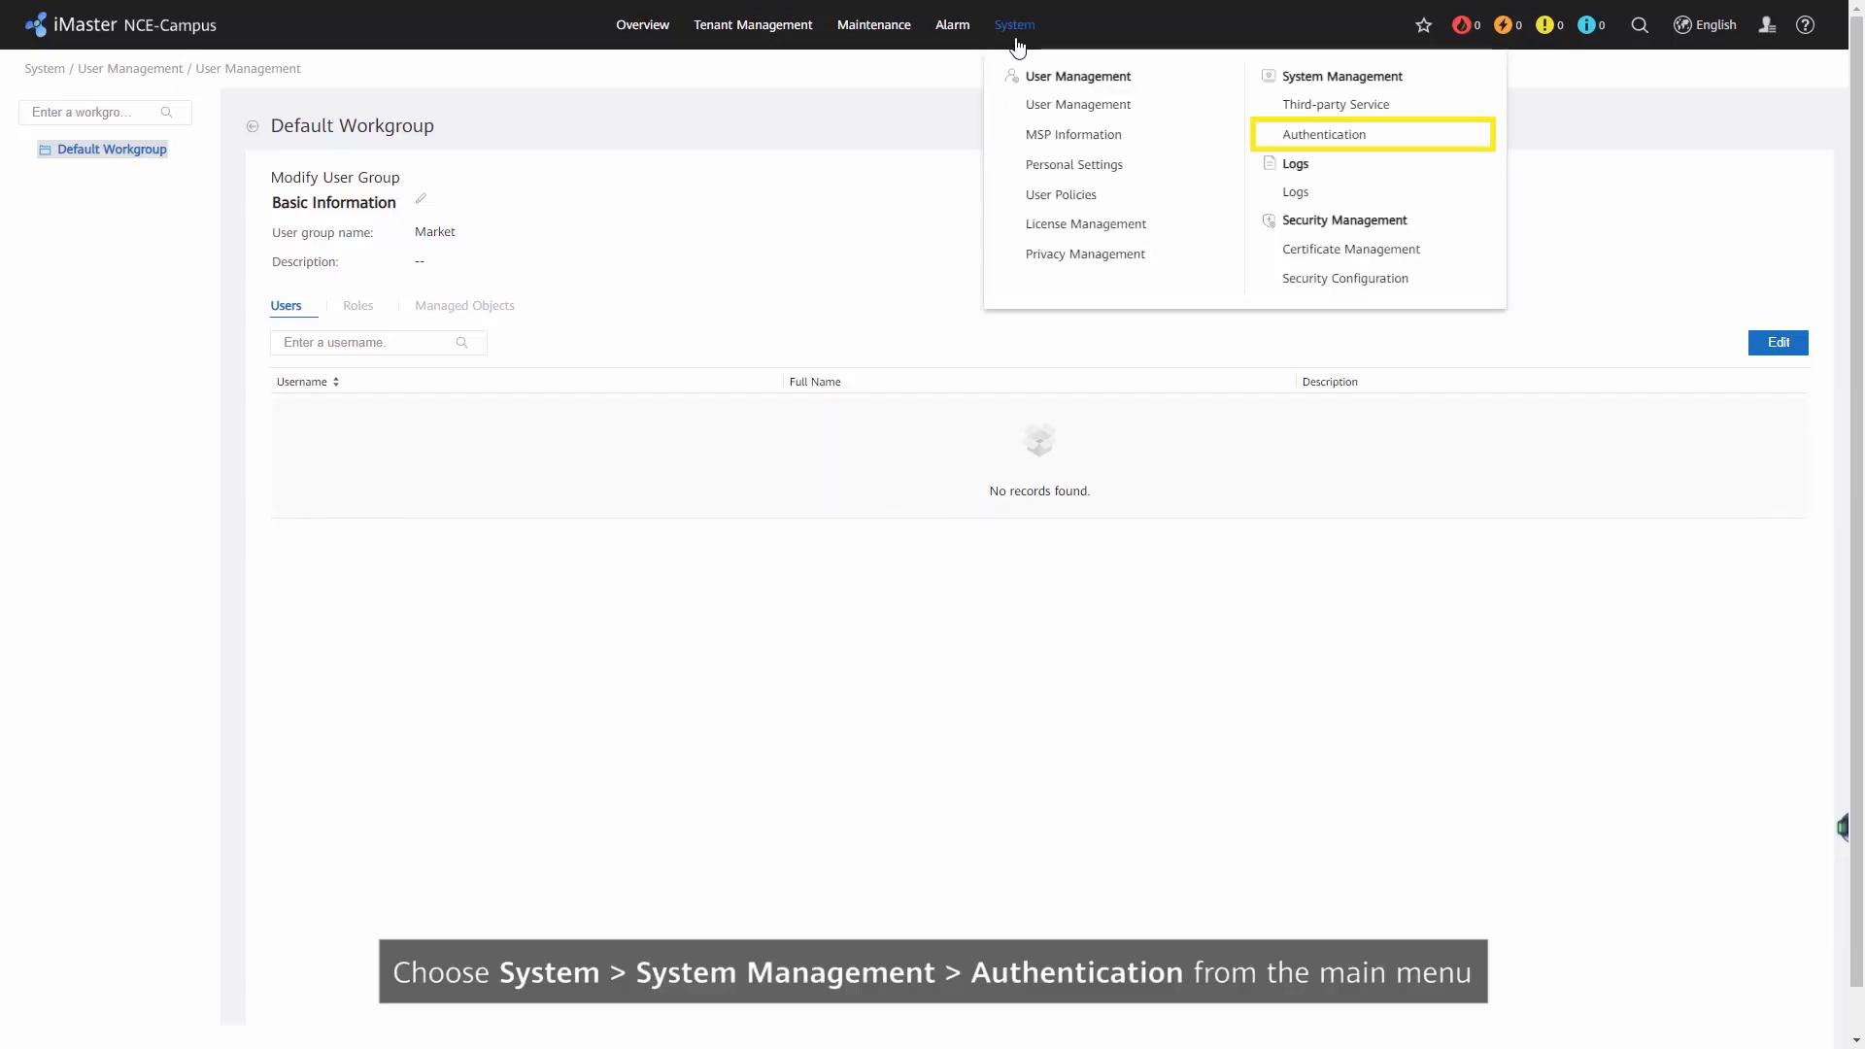
pyautogui.click(1319, 137)
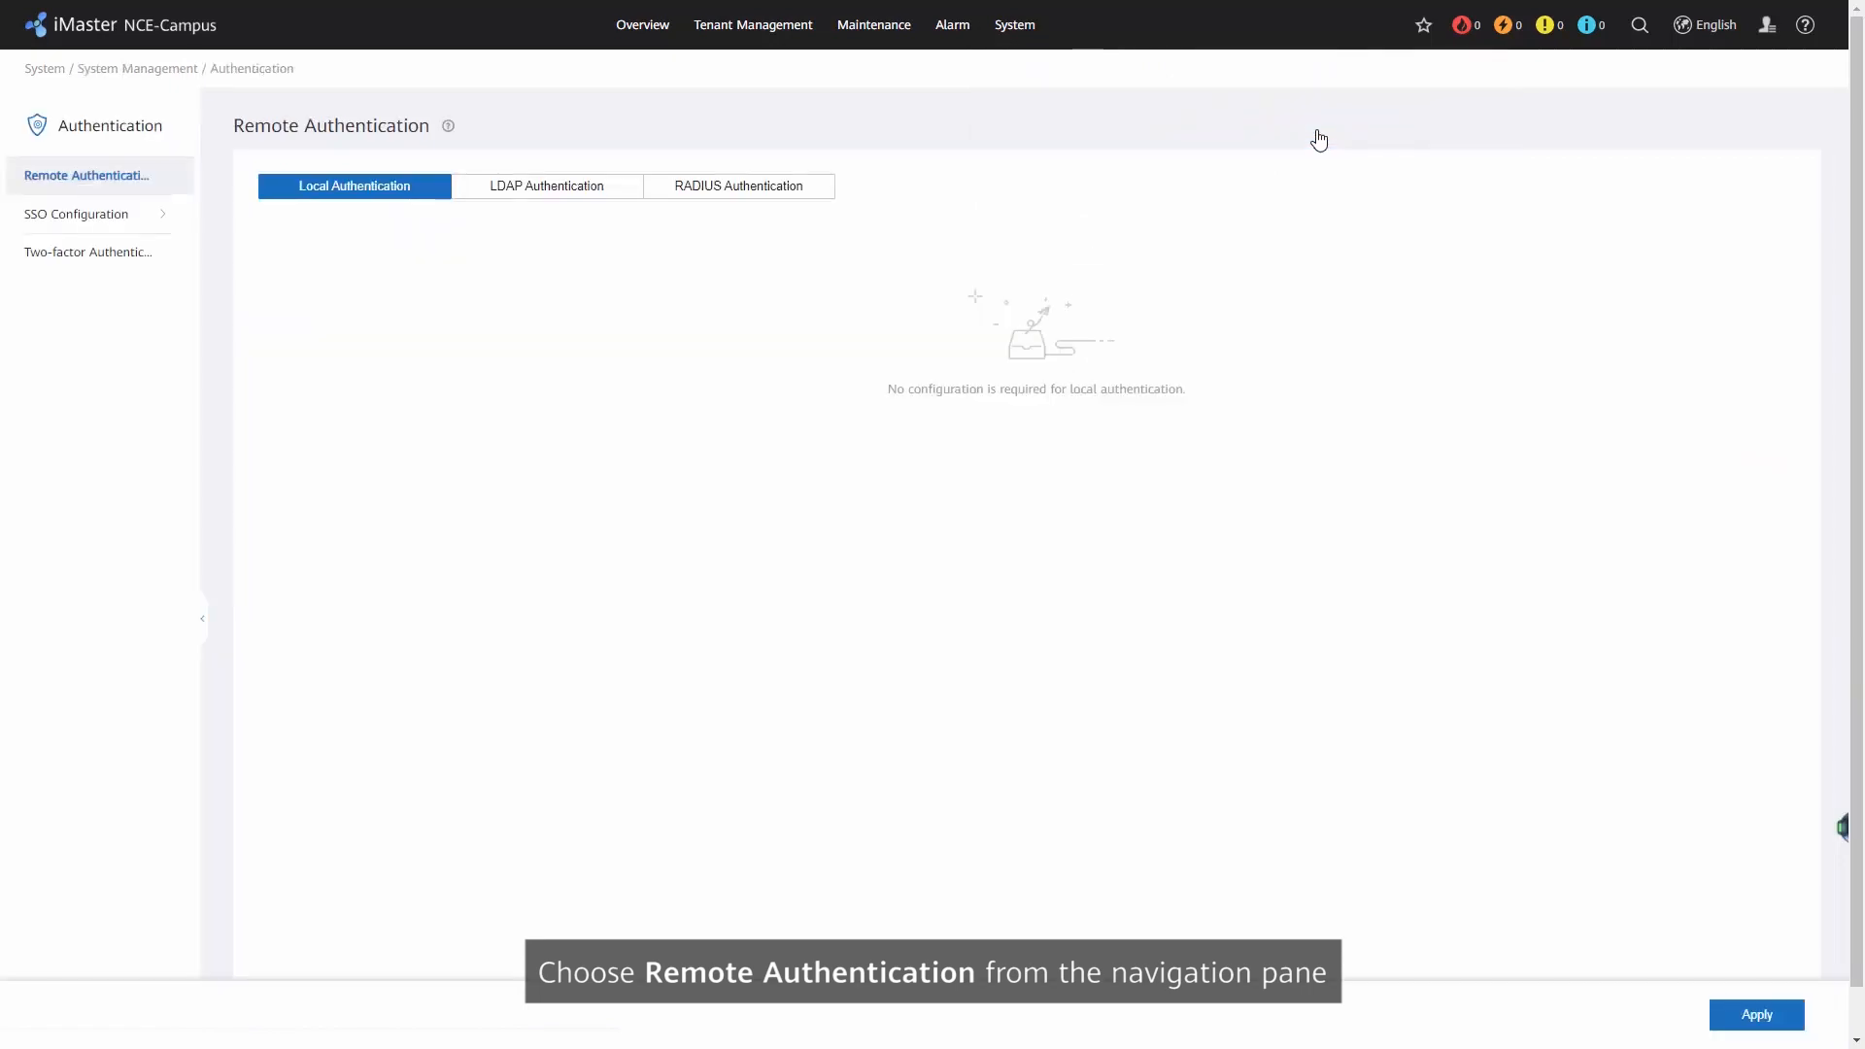
pyautogui.click(515, 194)
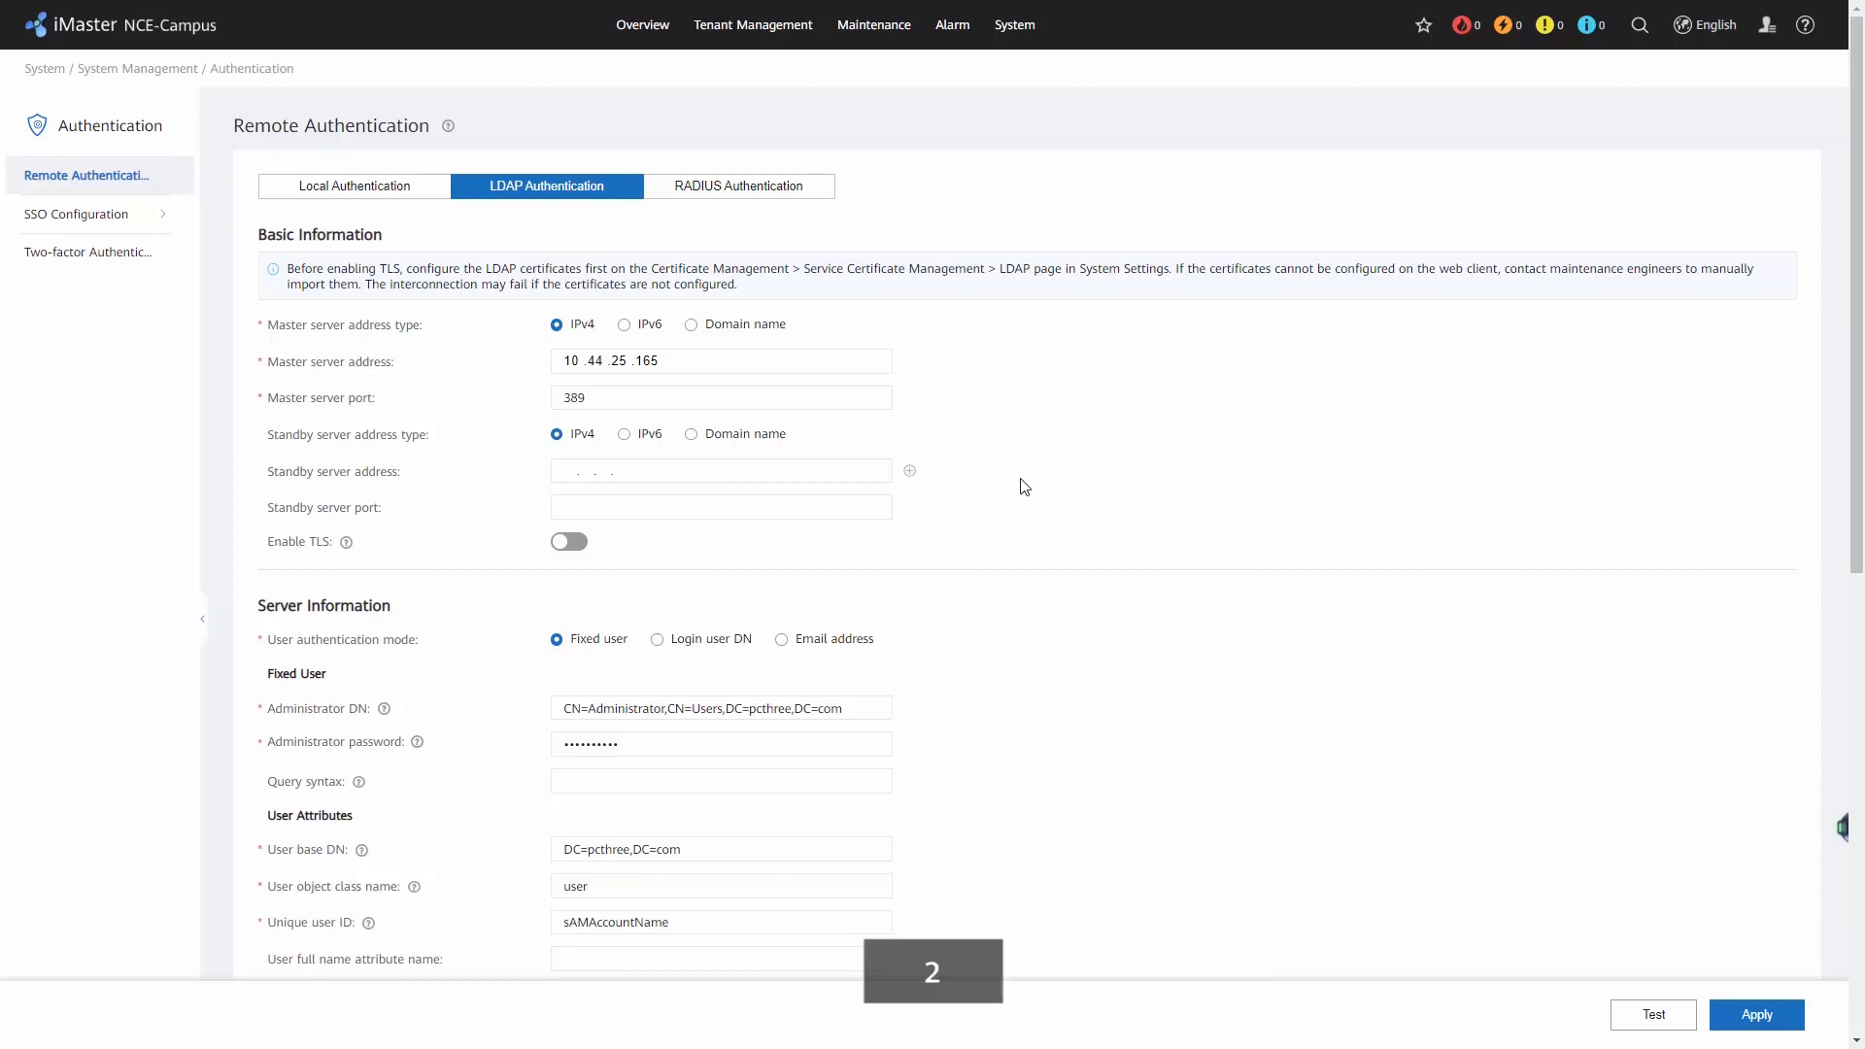
pyautogui.scroll(-5, 1023, 486)
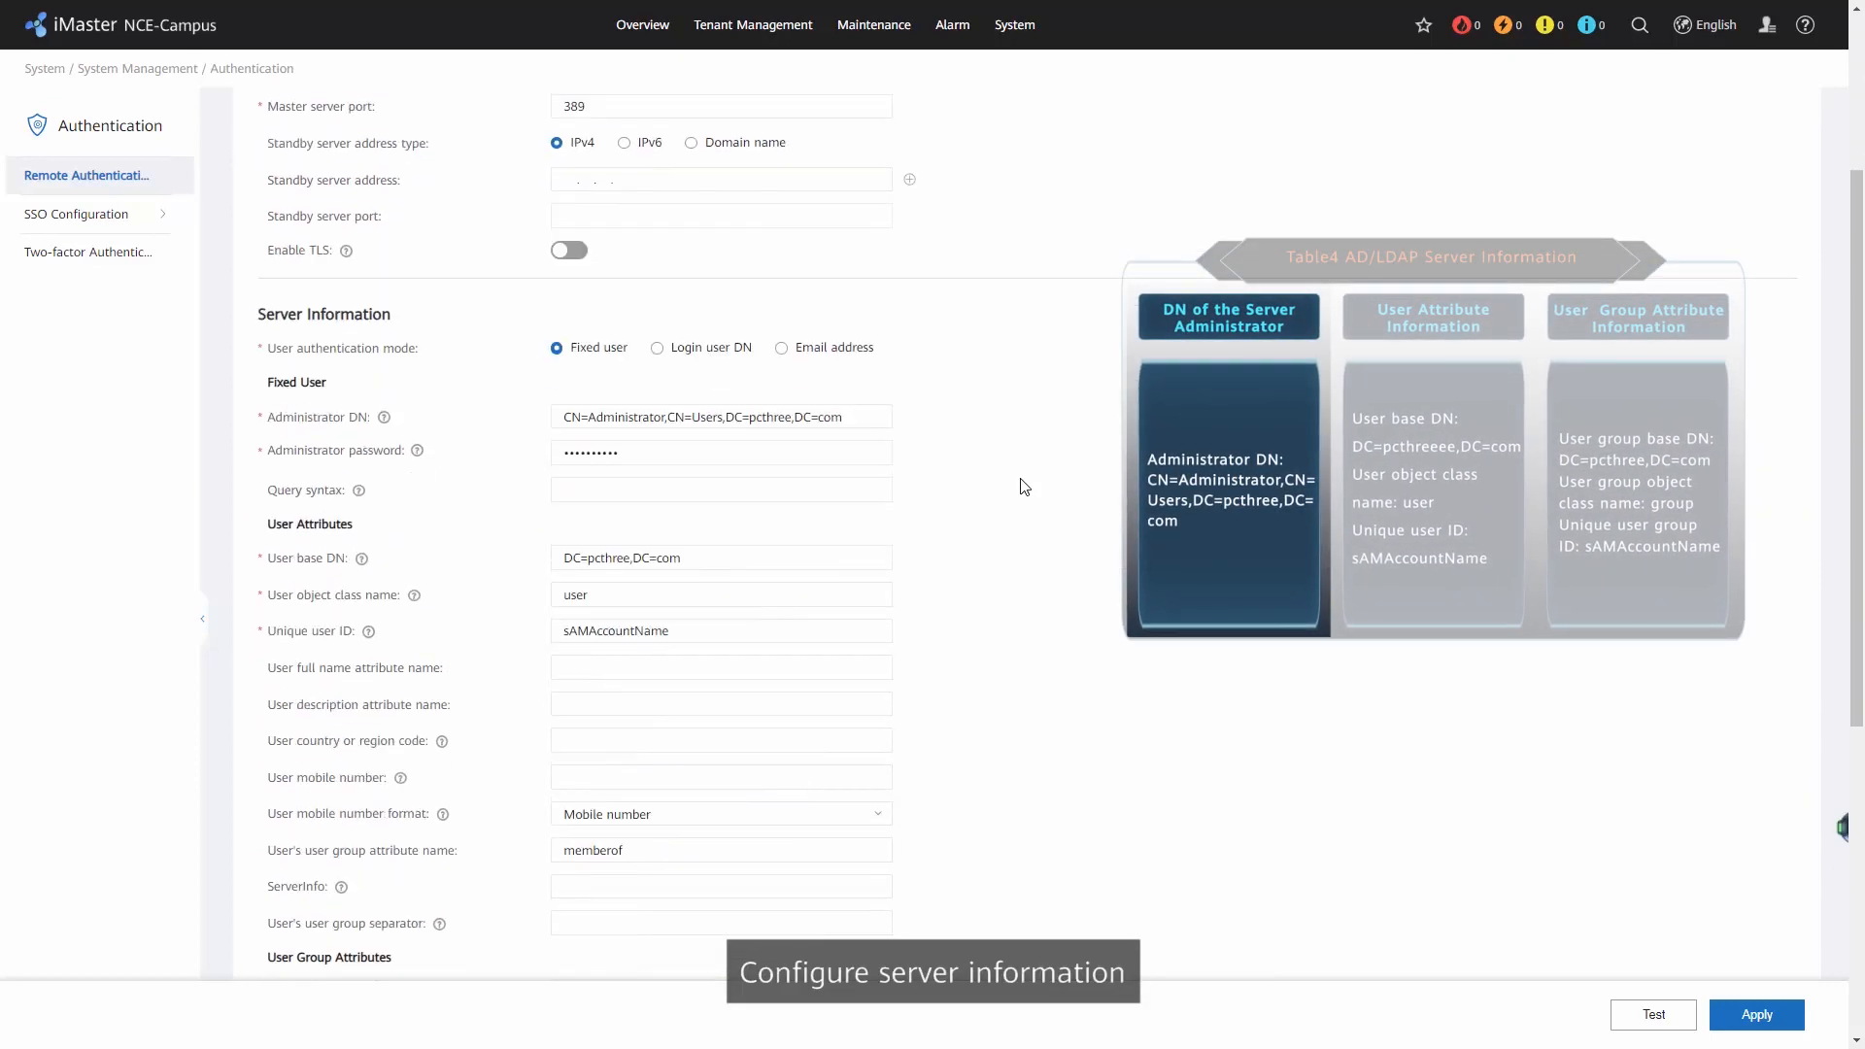
pyautogui.scroll(-2, 1022, 486)
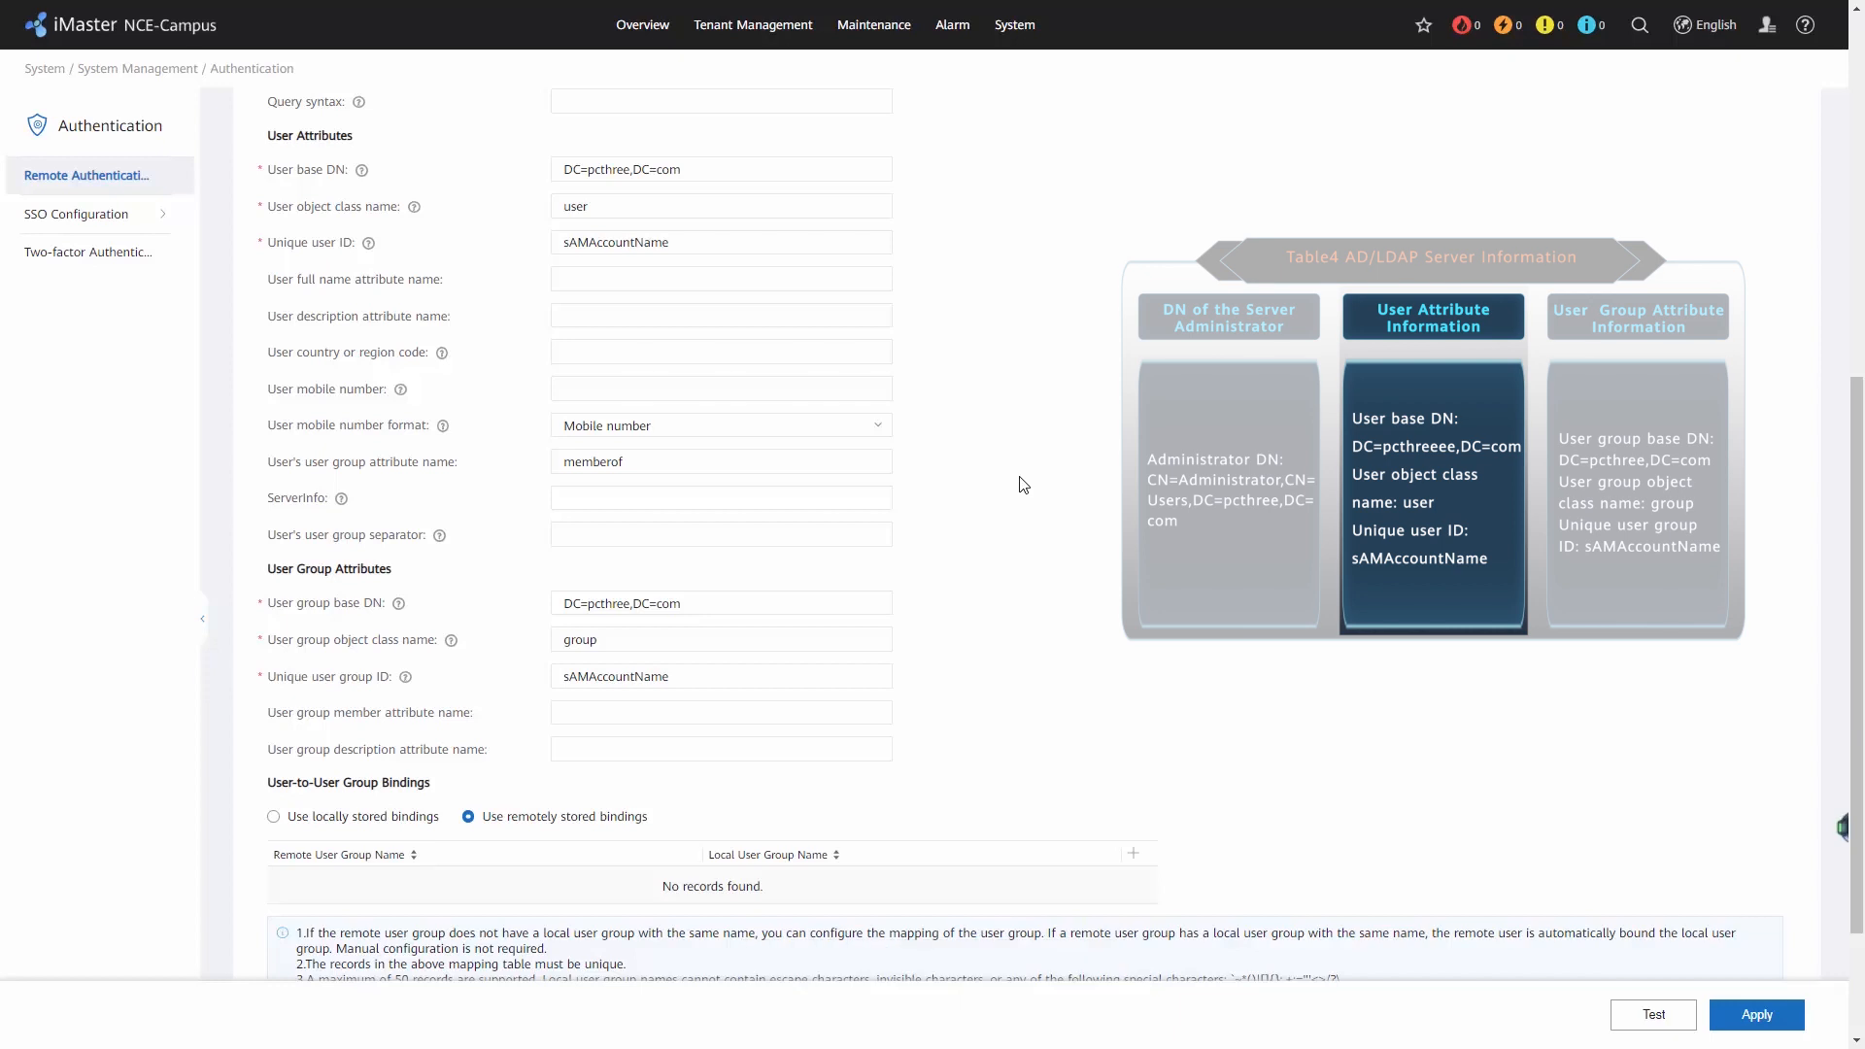
pyautogui.scroll(-2, 1022, 486)
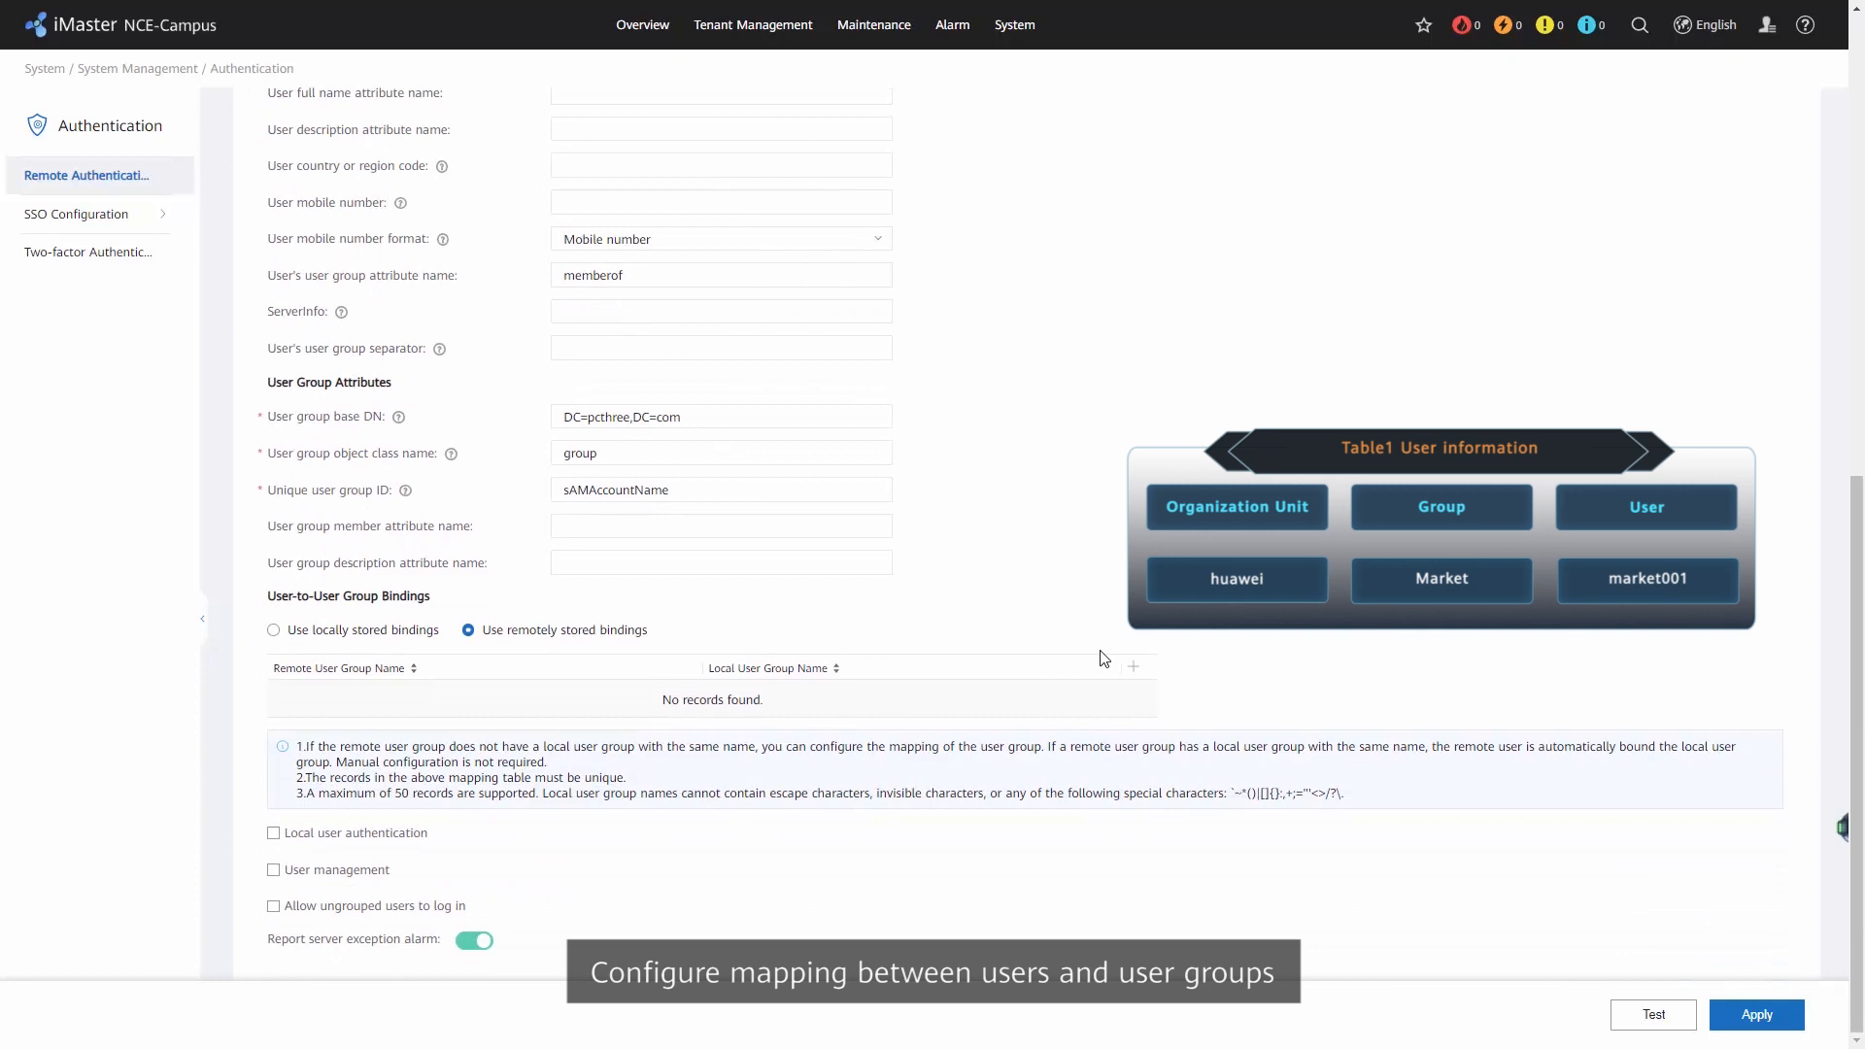
# Add a remotely stored user group binding that maps remote group Market to local group Market.
pyautogui.click(1132, 666)
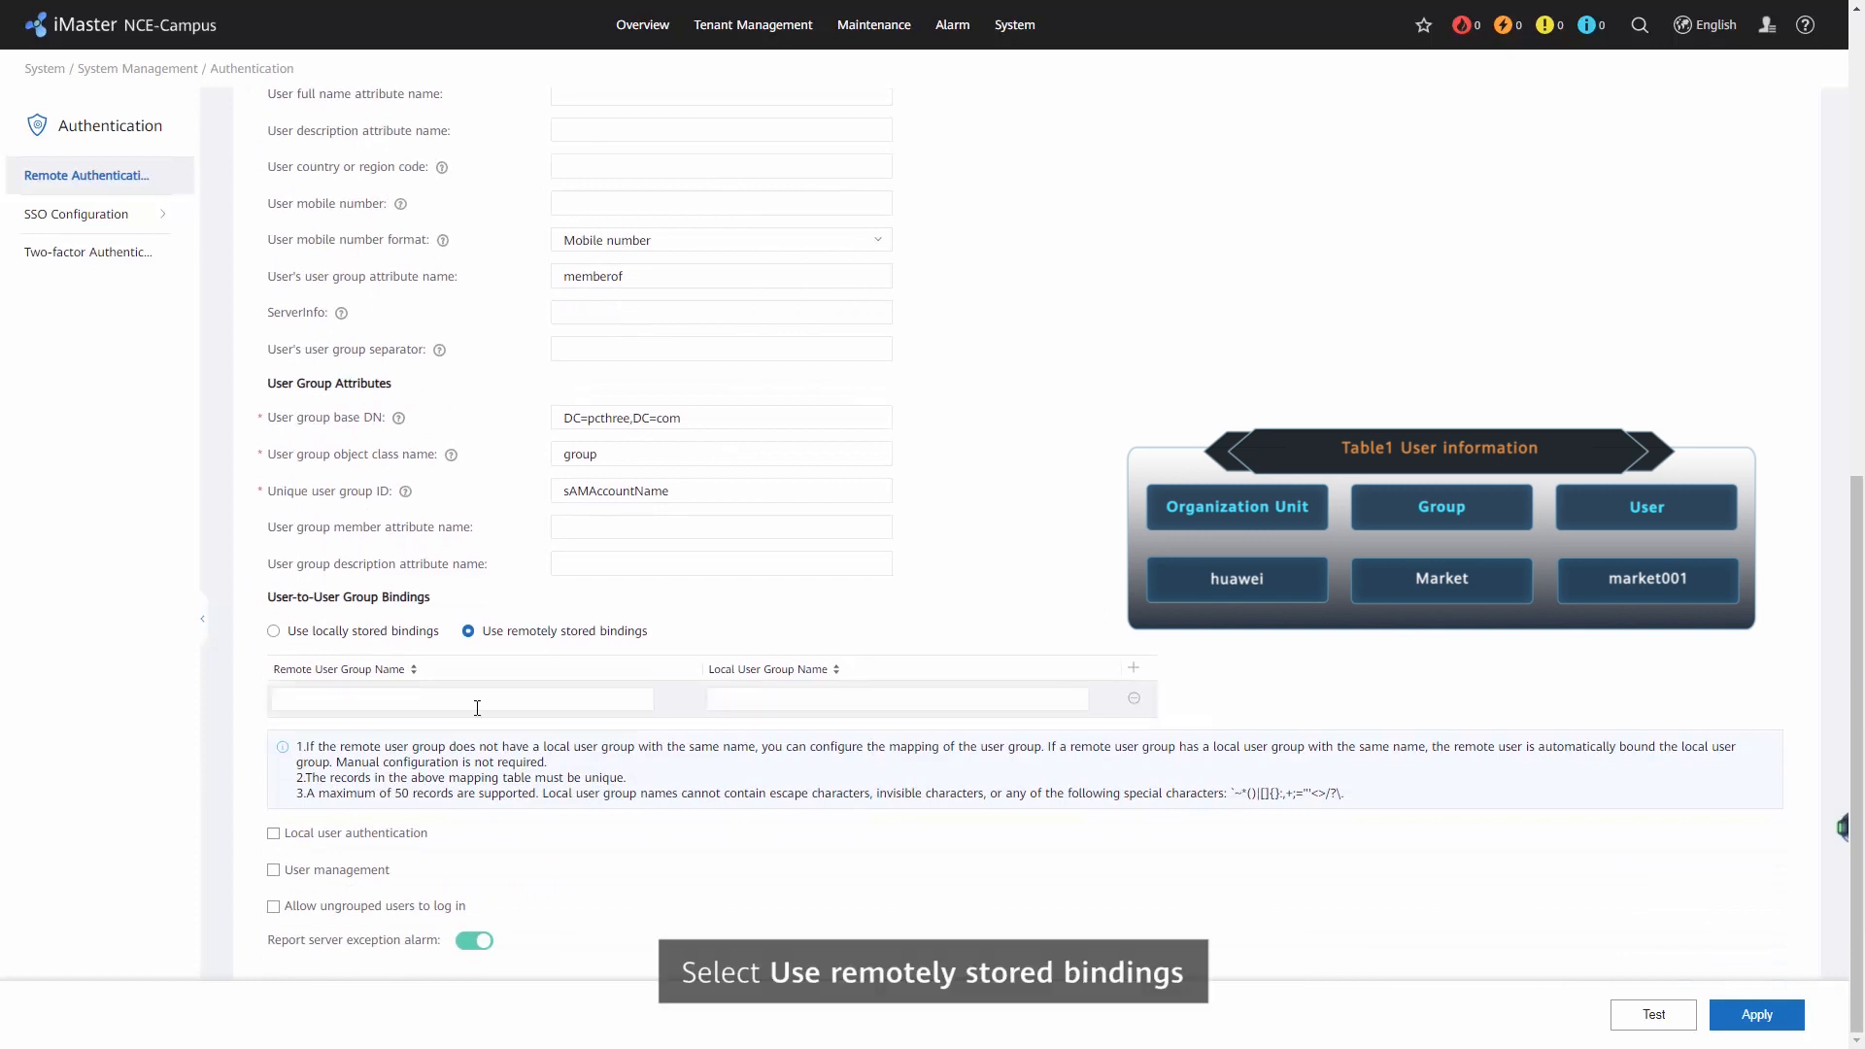
pyautogui.click(341, 701)
pyautogui.write('Market')
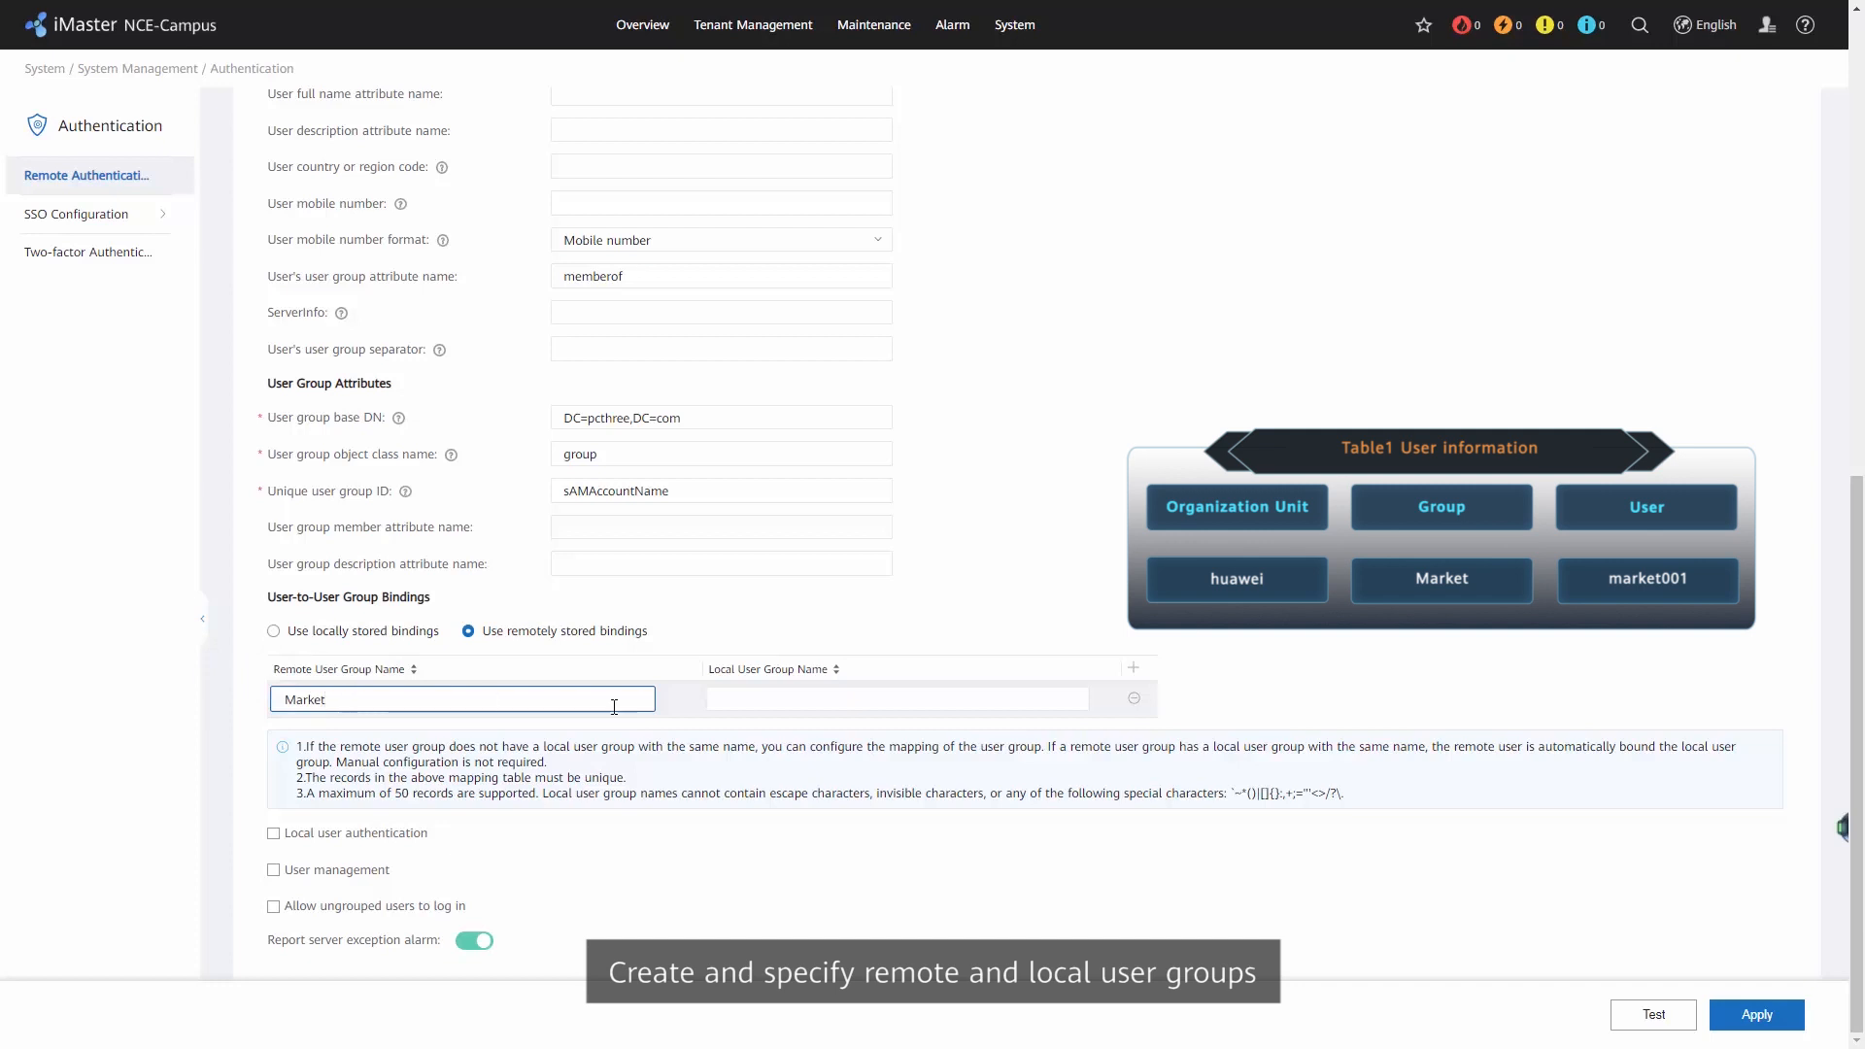
pyautogui.click(796, 700)
pyautogui.write('Market')
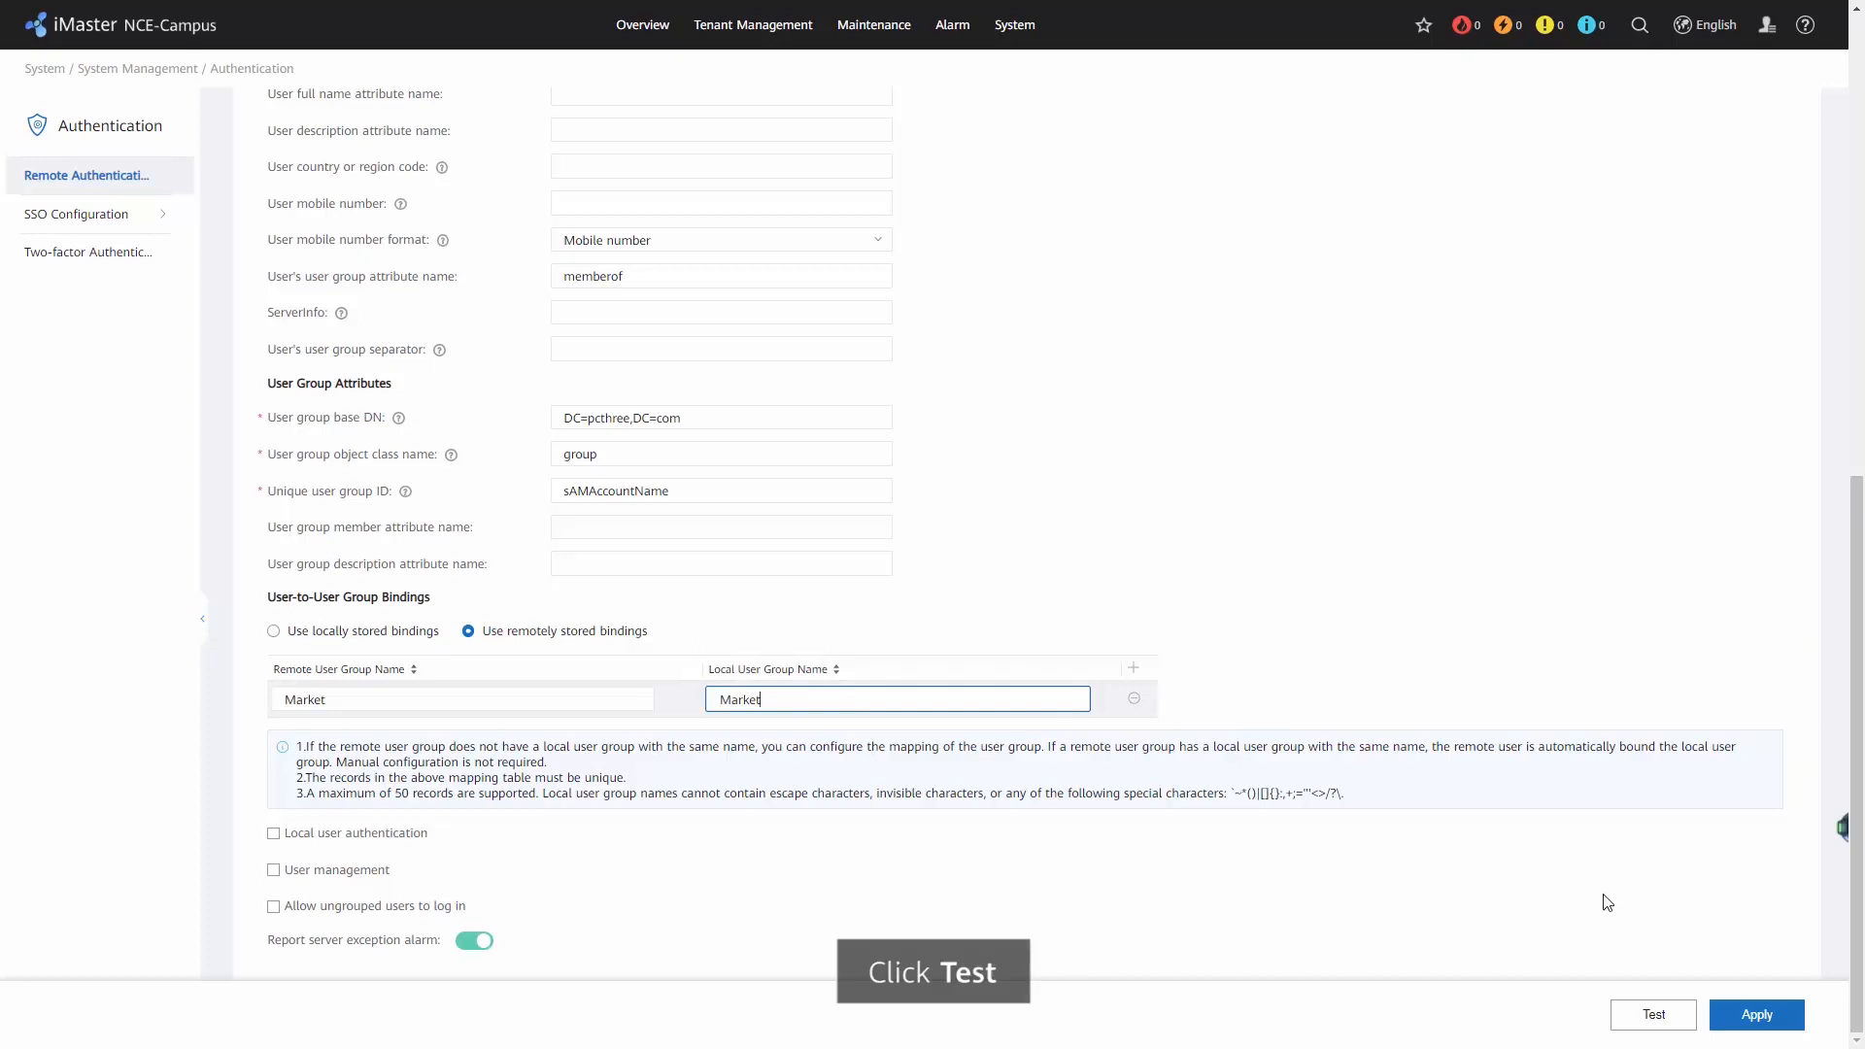
# Test the LDAP server connection with the Administrator username and its password, and dismiss the result.
pyautogui.click(1639, 1006)
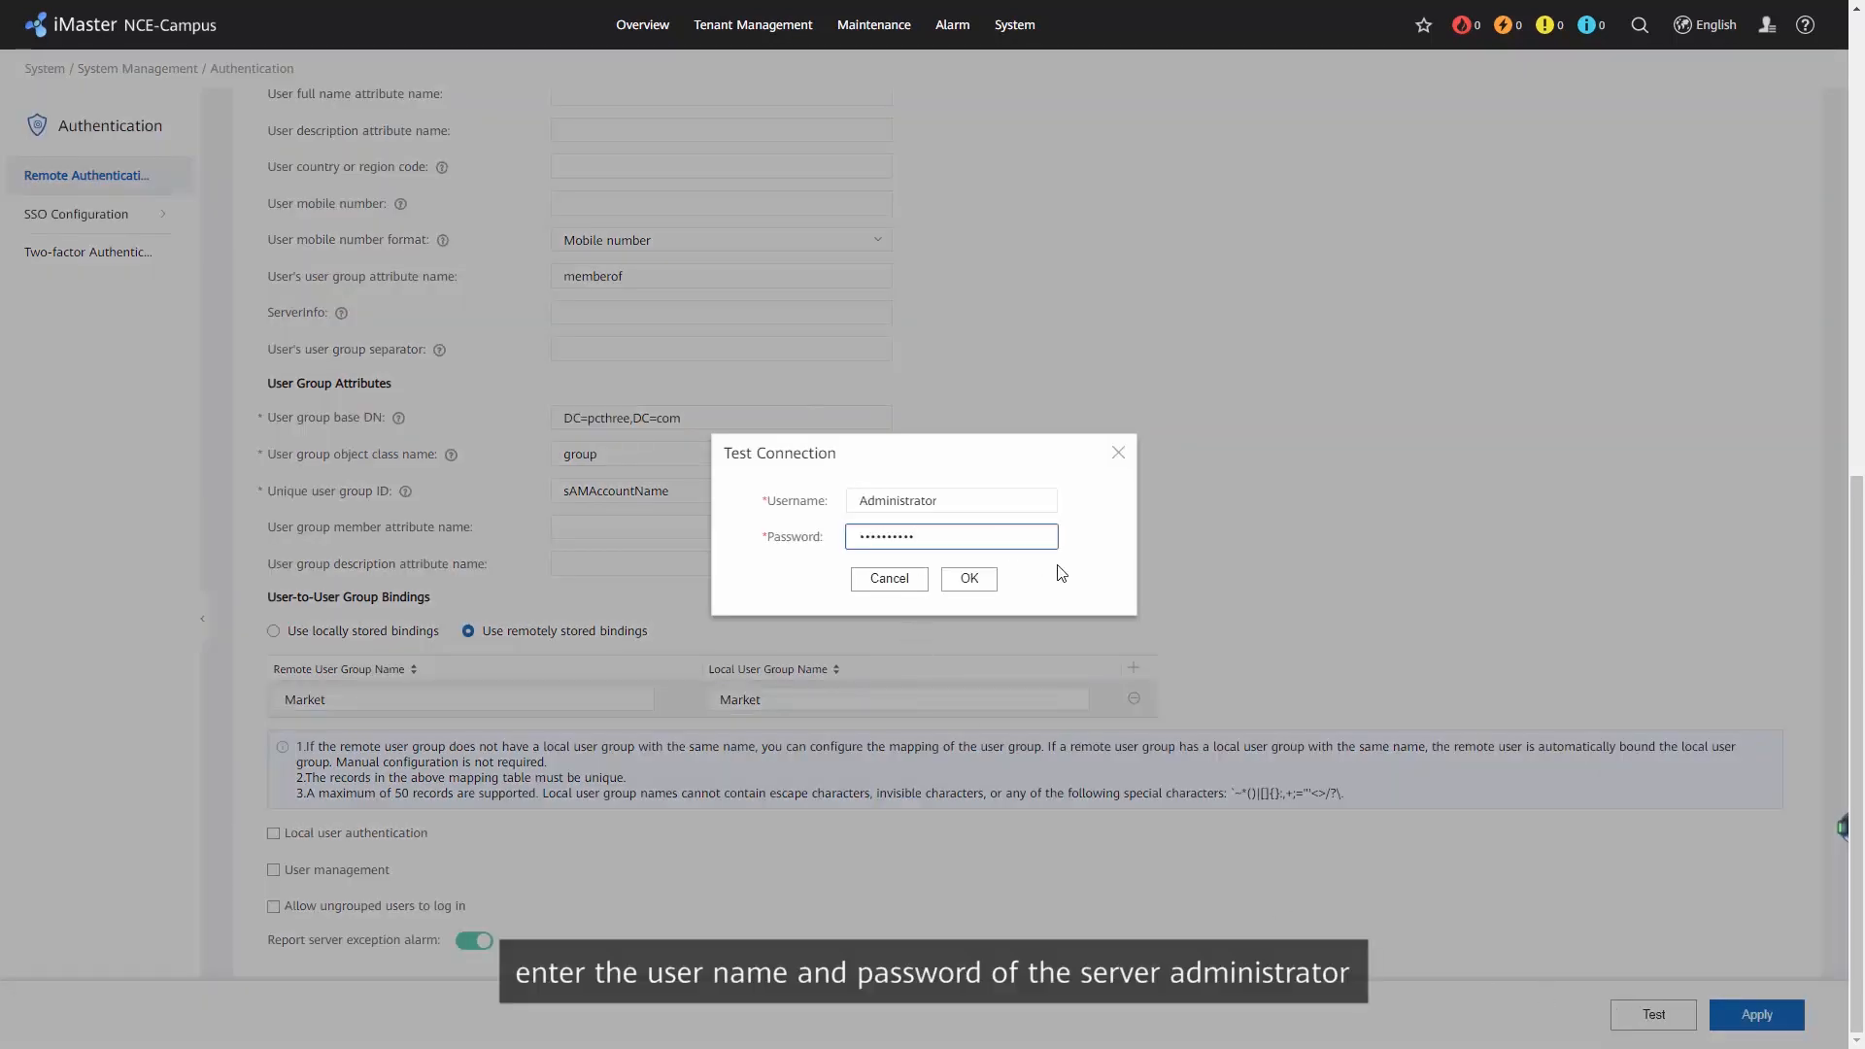
pyautogui.click(971, 580)
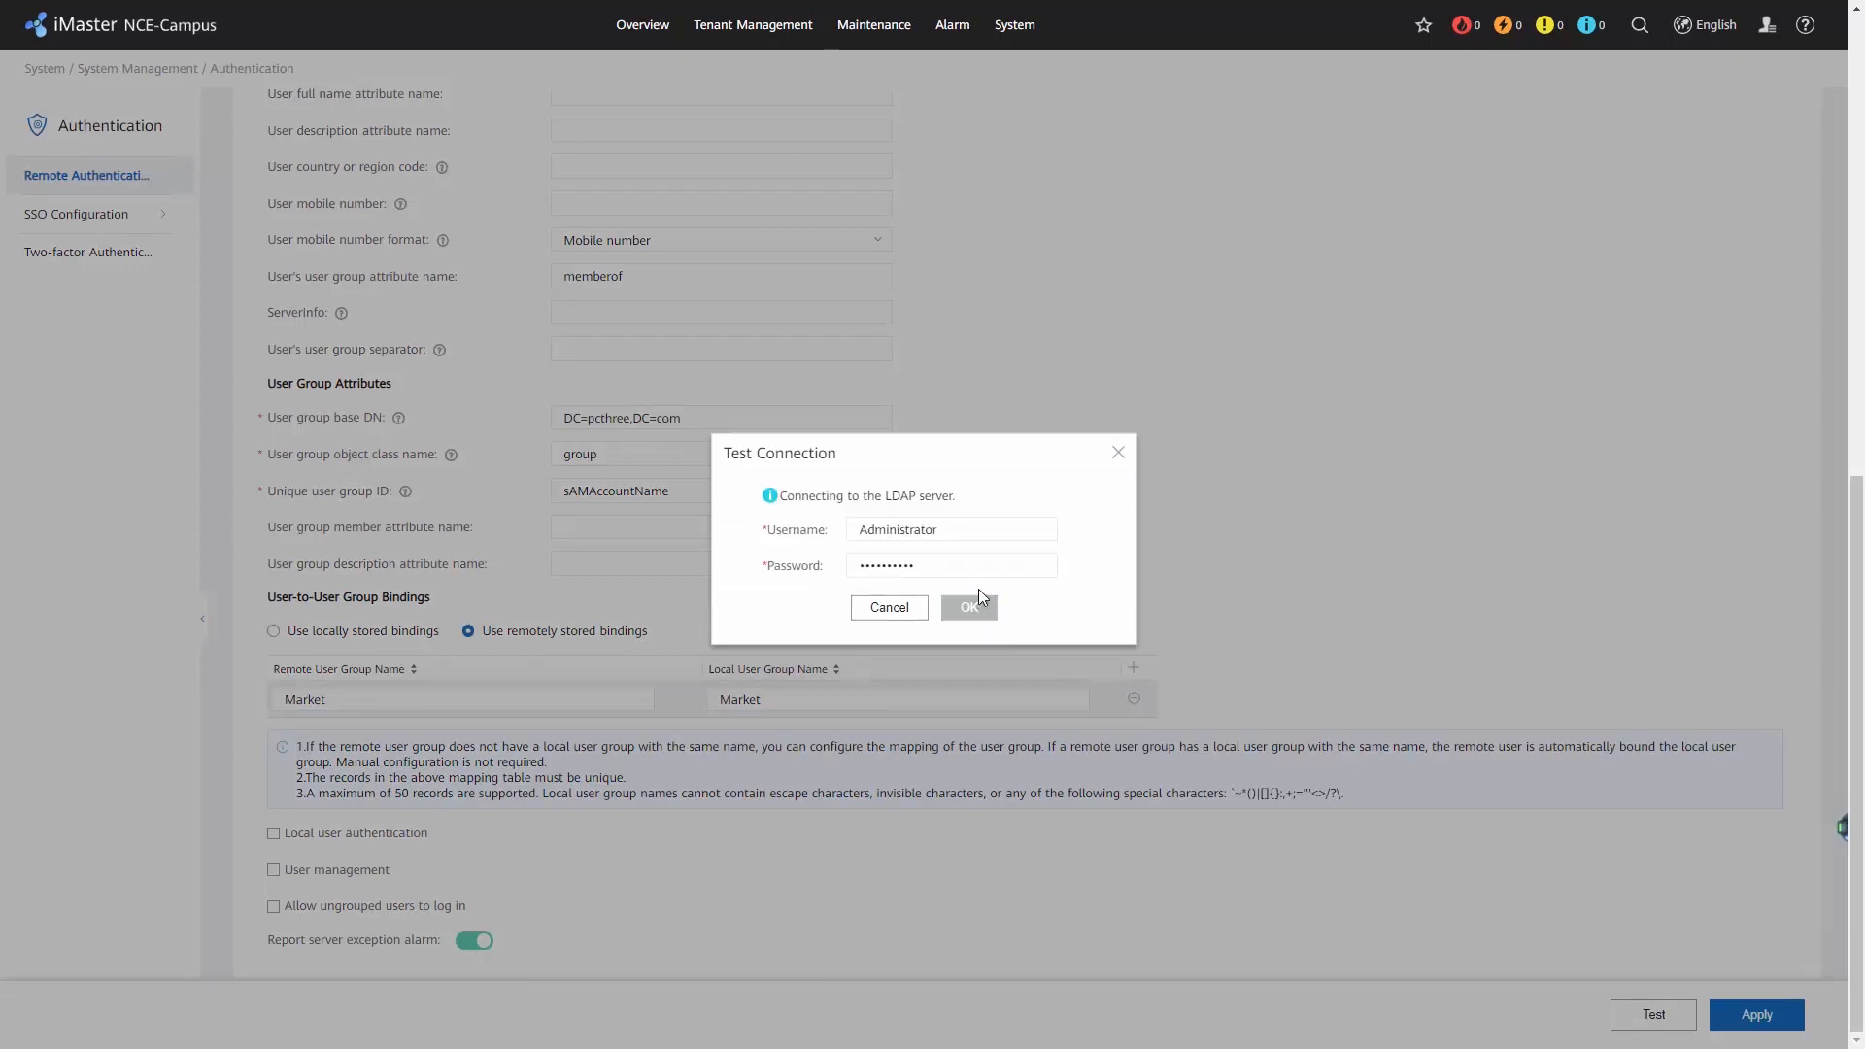
pyautogui.scroll(1, 972, 590)
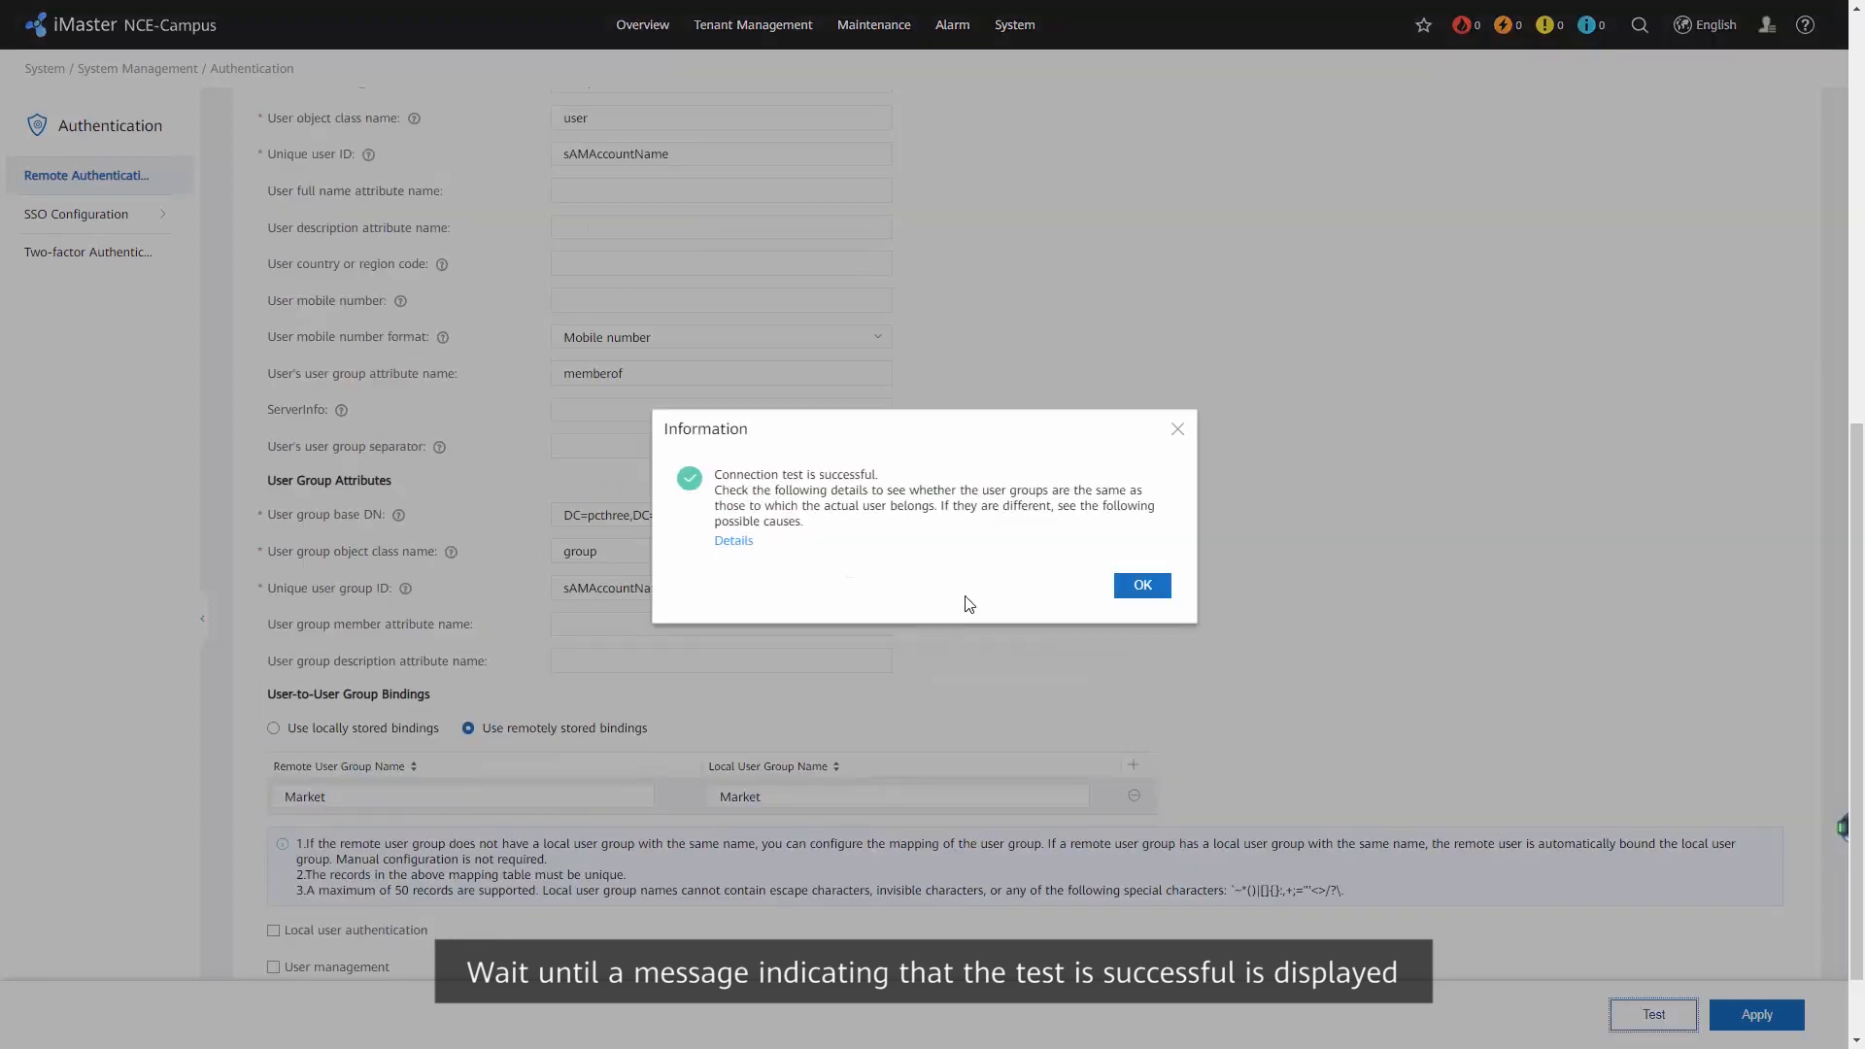
pyautogui.click(1126, 586)
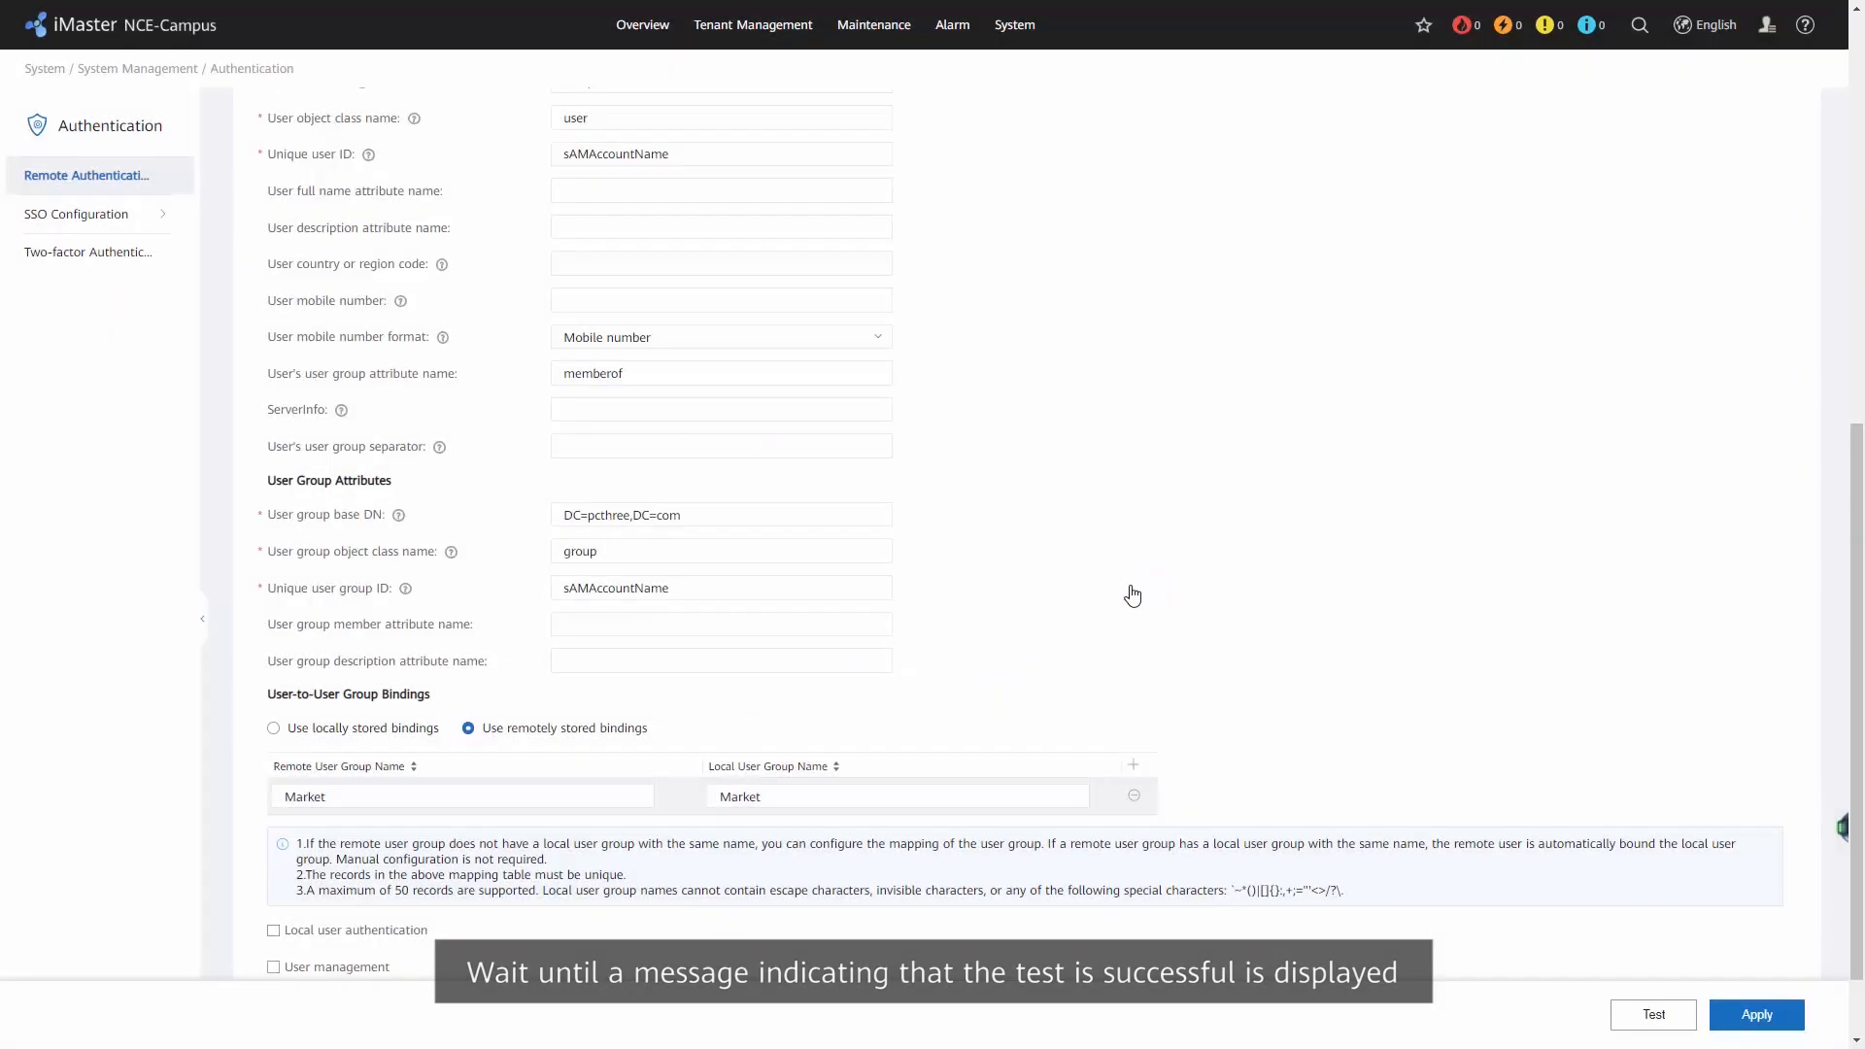
# Apply the LDAP authentication configuration and accept the security warning.
pyautogui.click(1734, 1015)
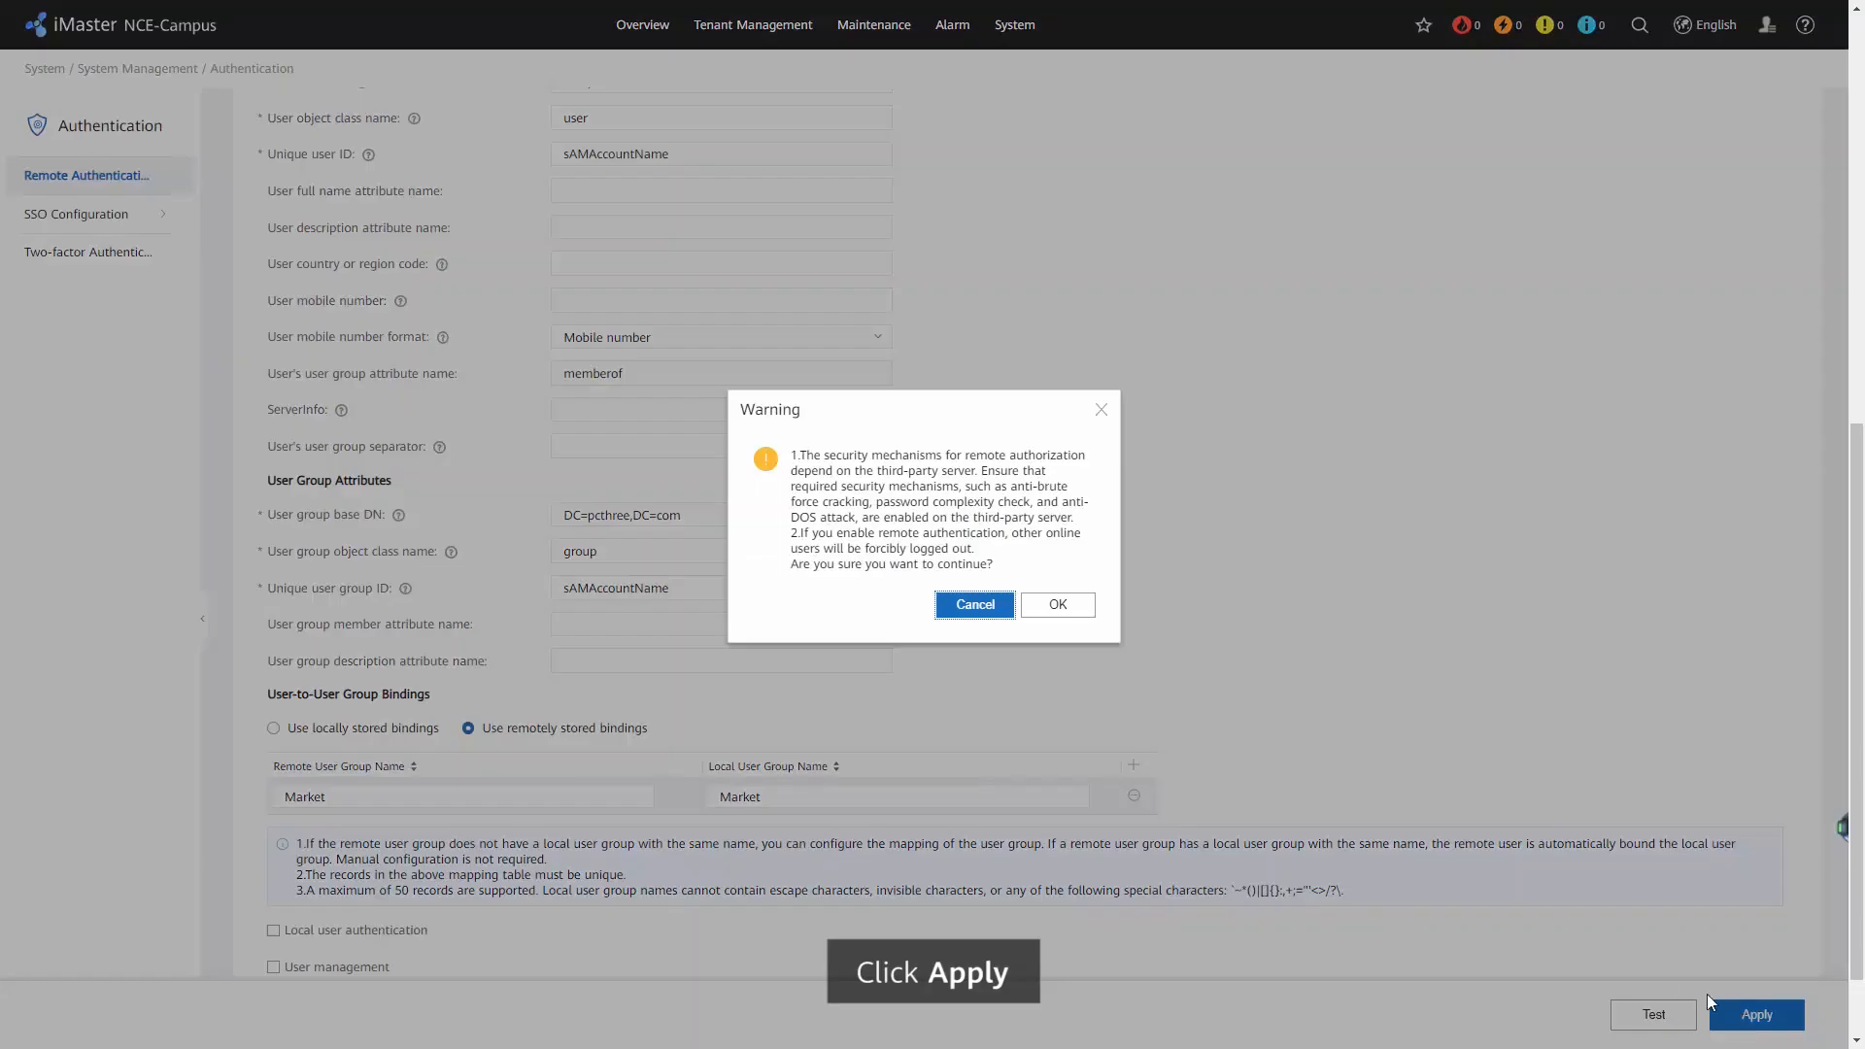
pyautogui.click(1078, 607)
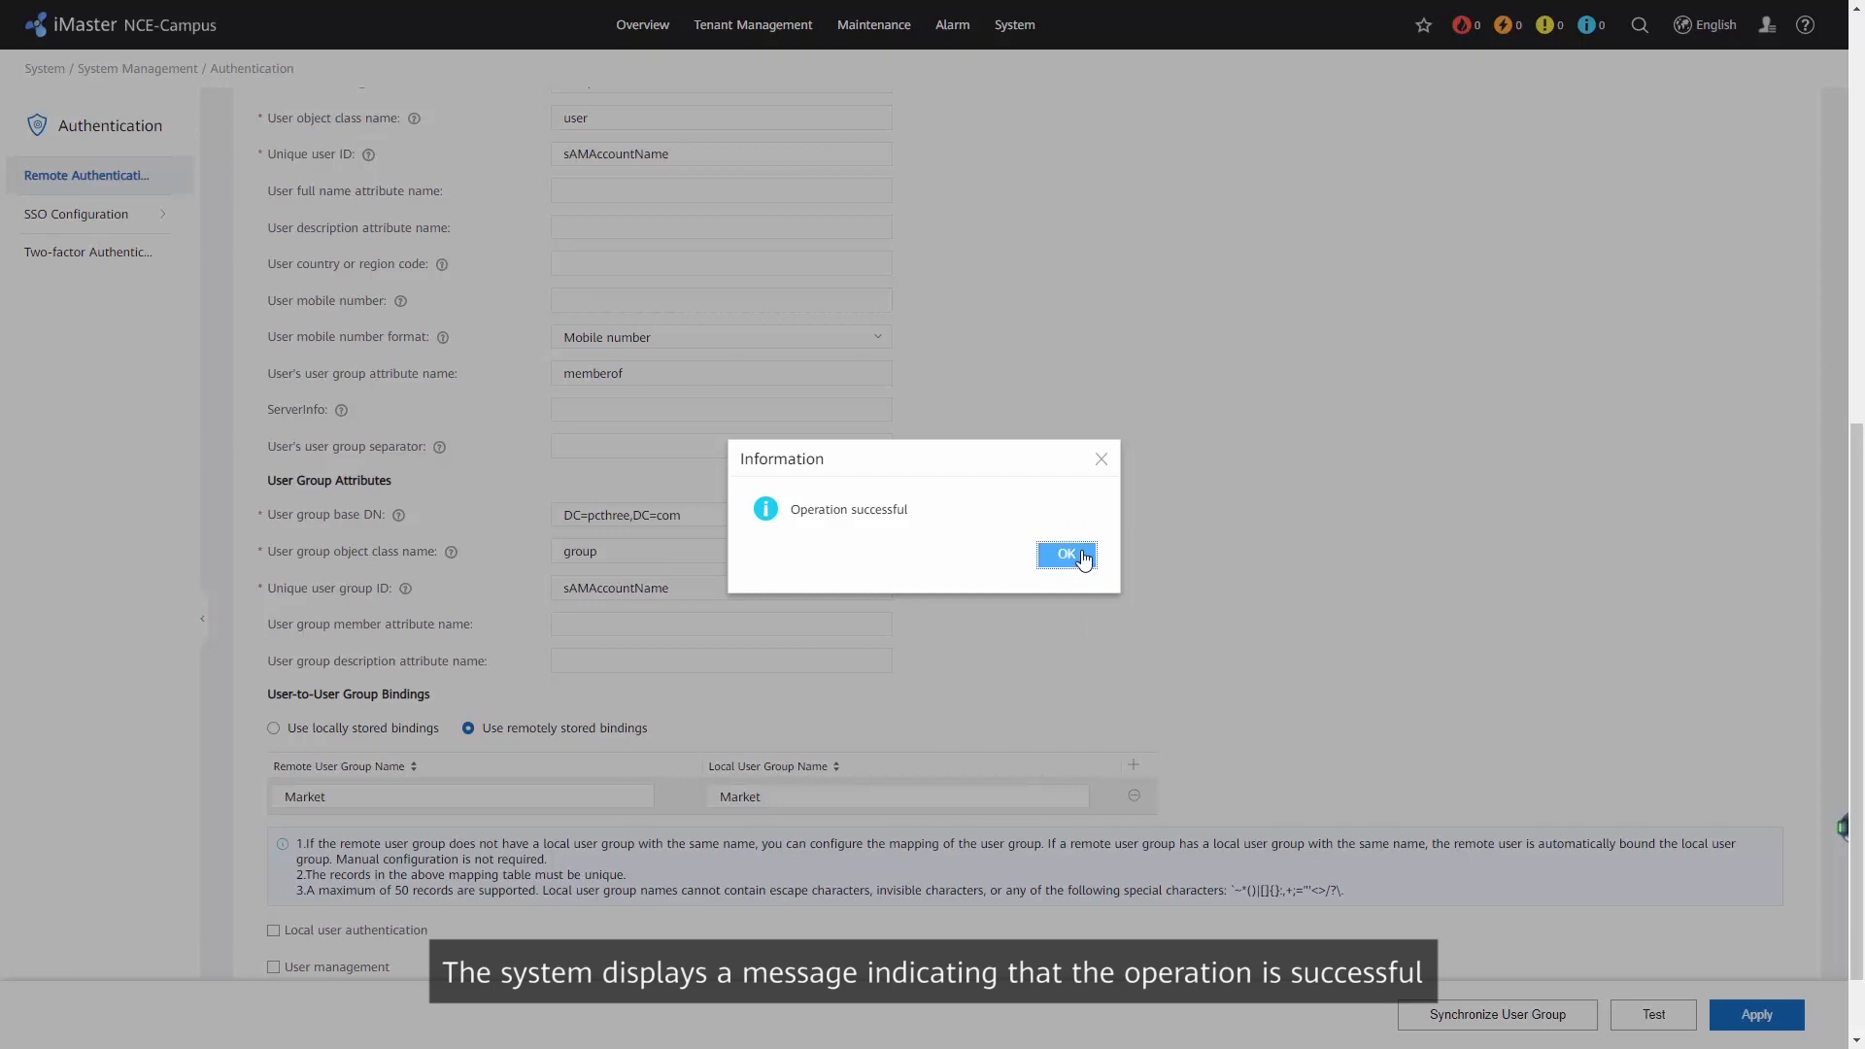
pyautogui.click(1083, 561)
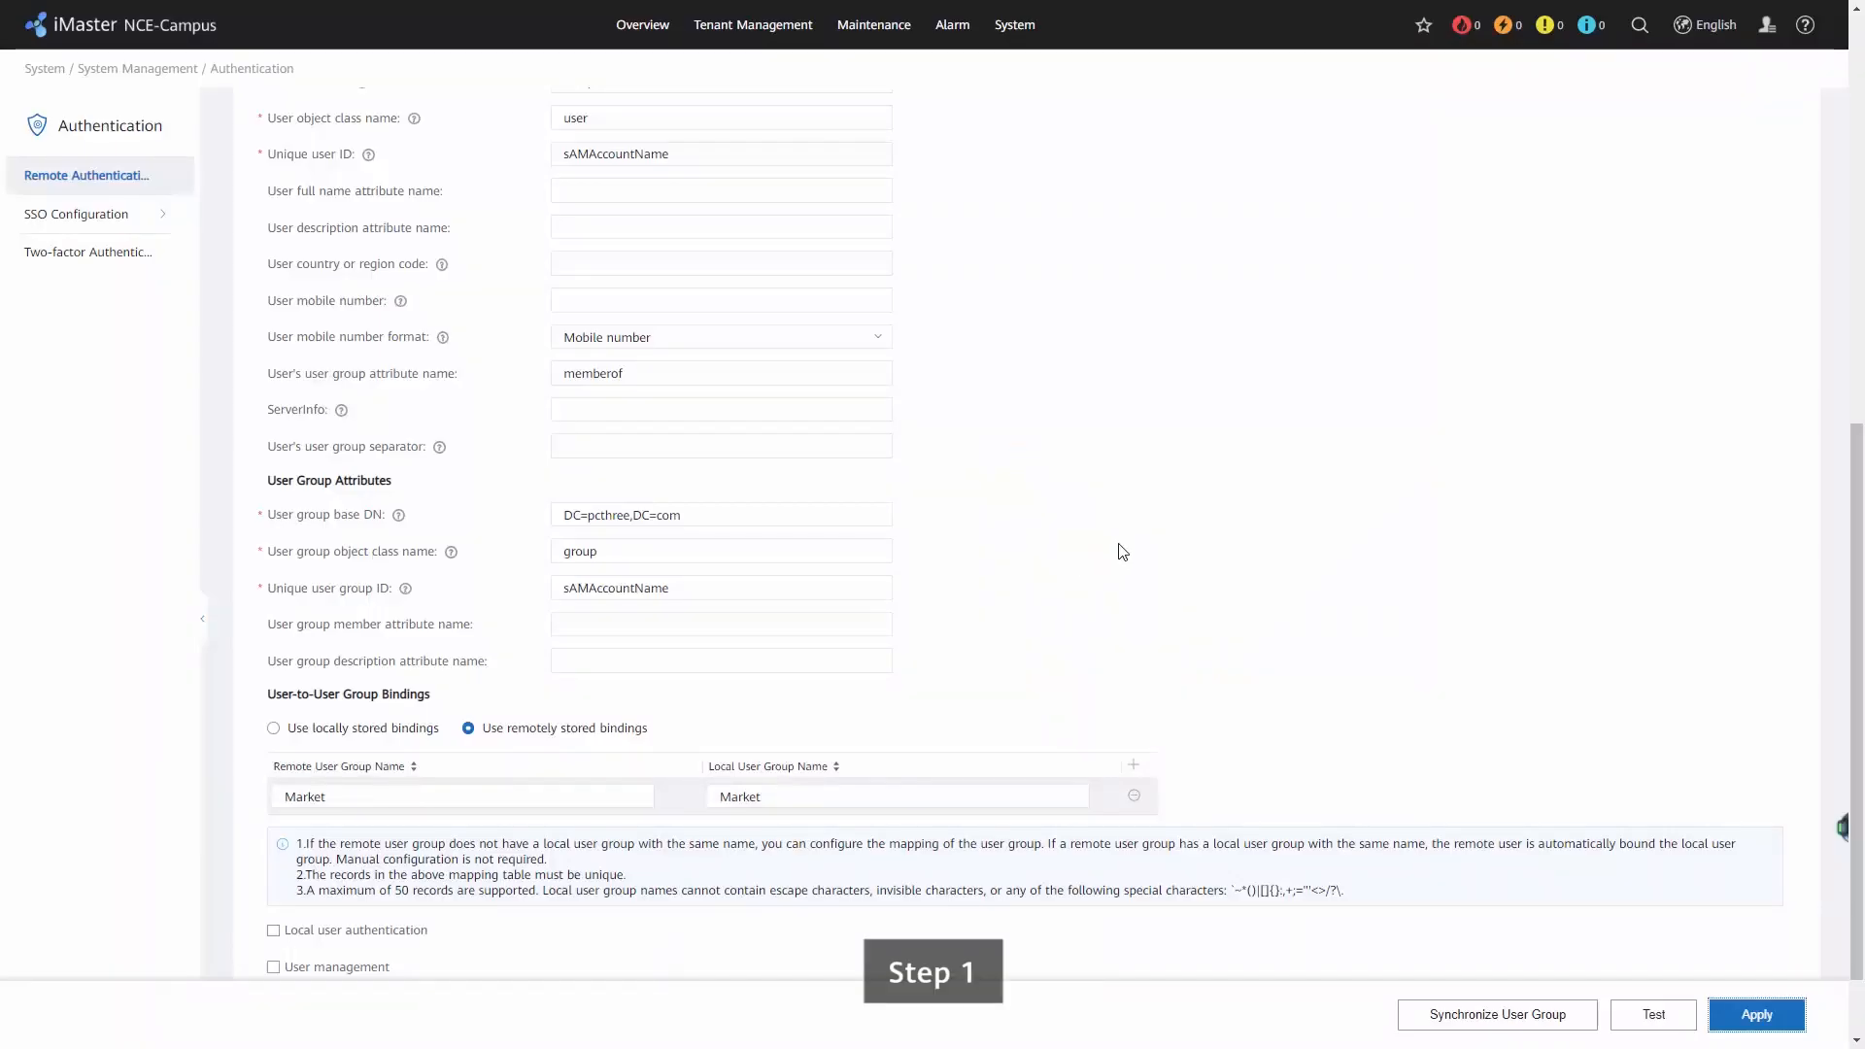
# Log out of the current MSP administrator account.
pyautogui.moveTo(1765, 24)
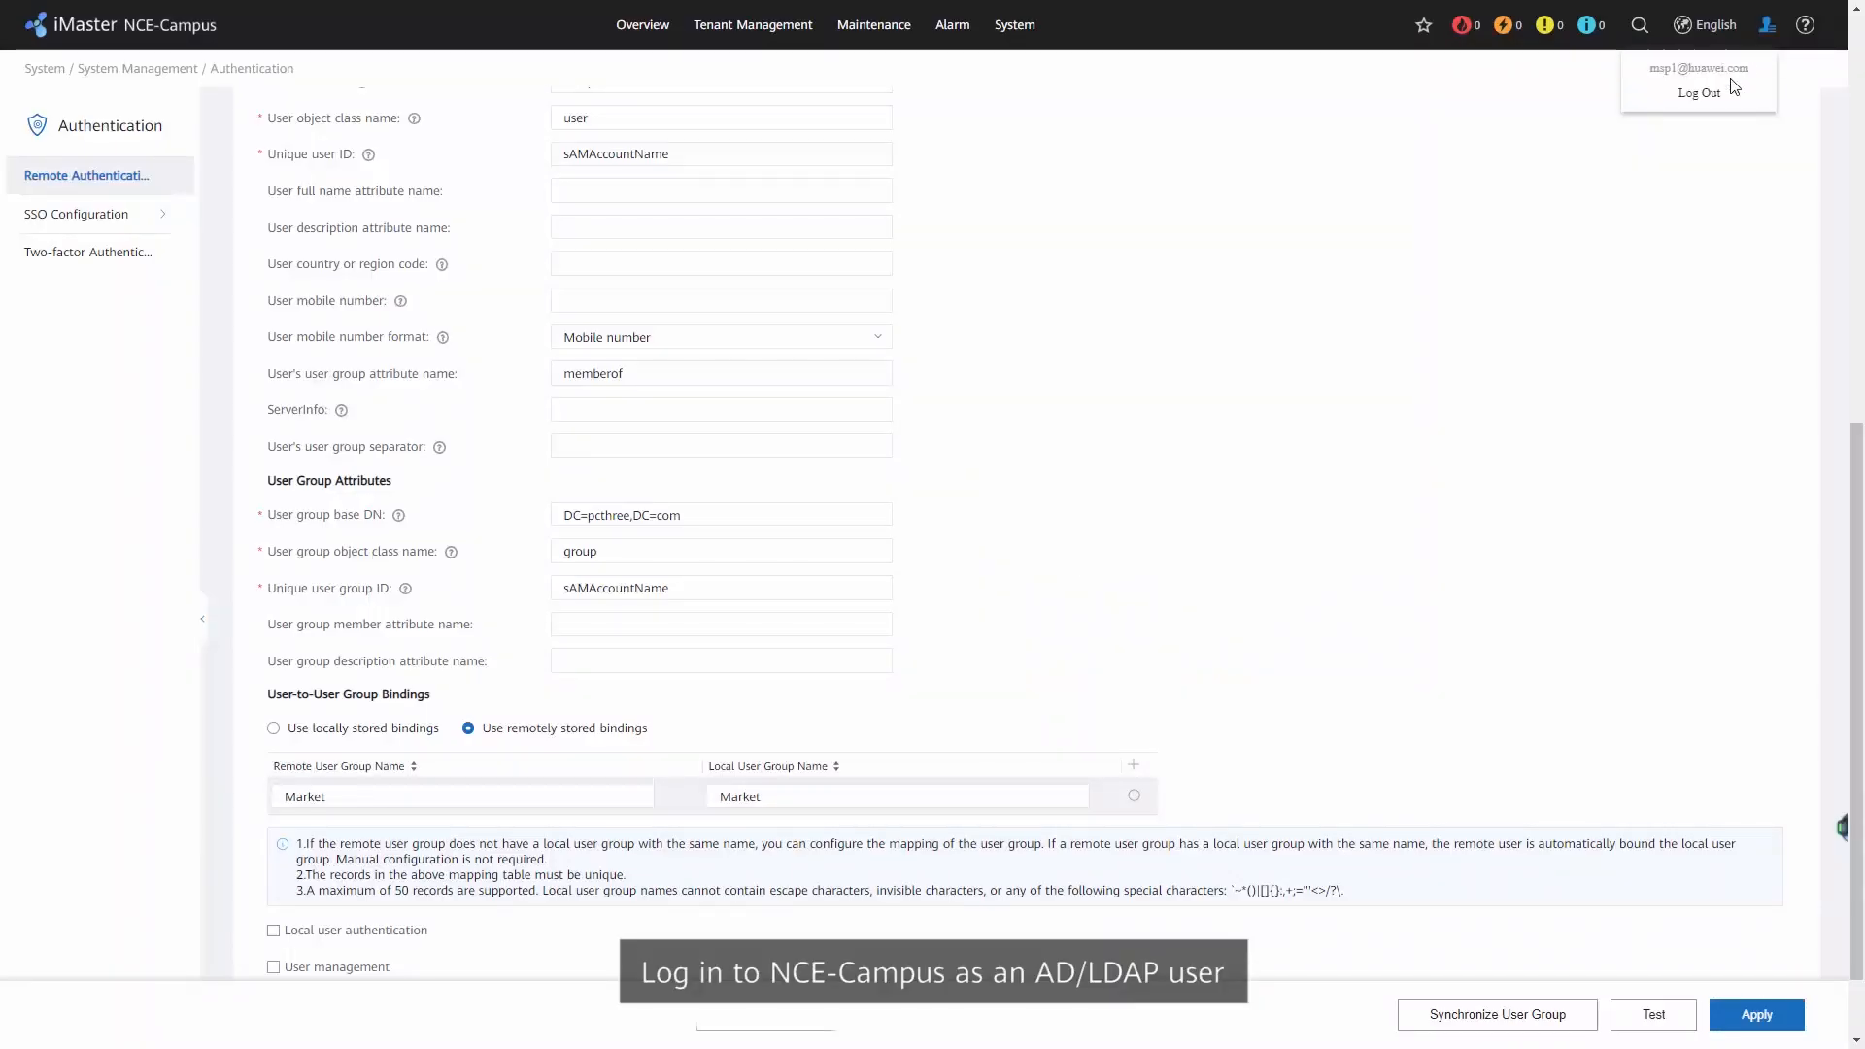
pyautogui.click(1702, 93)
pyautogui.click(1080, 554)
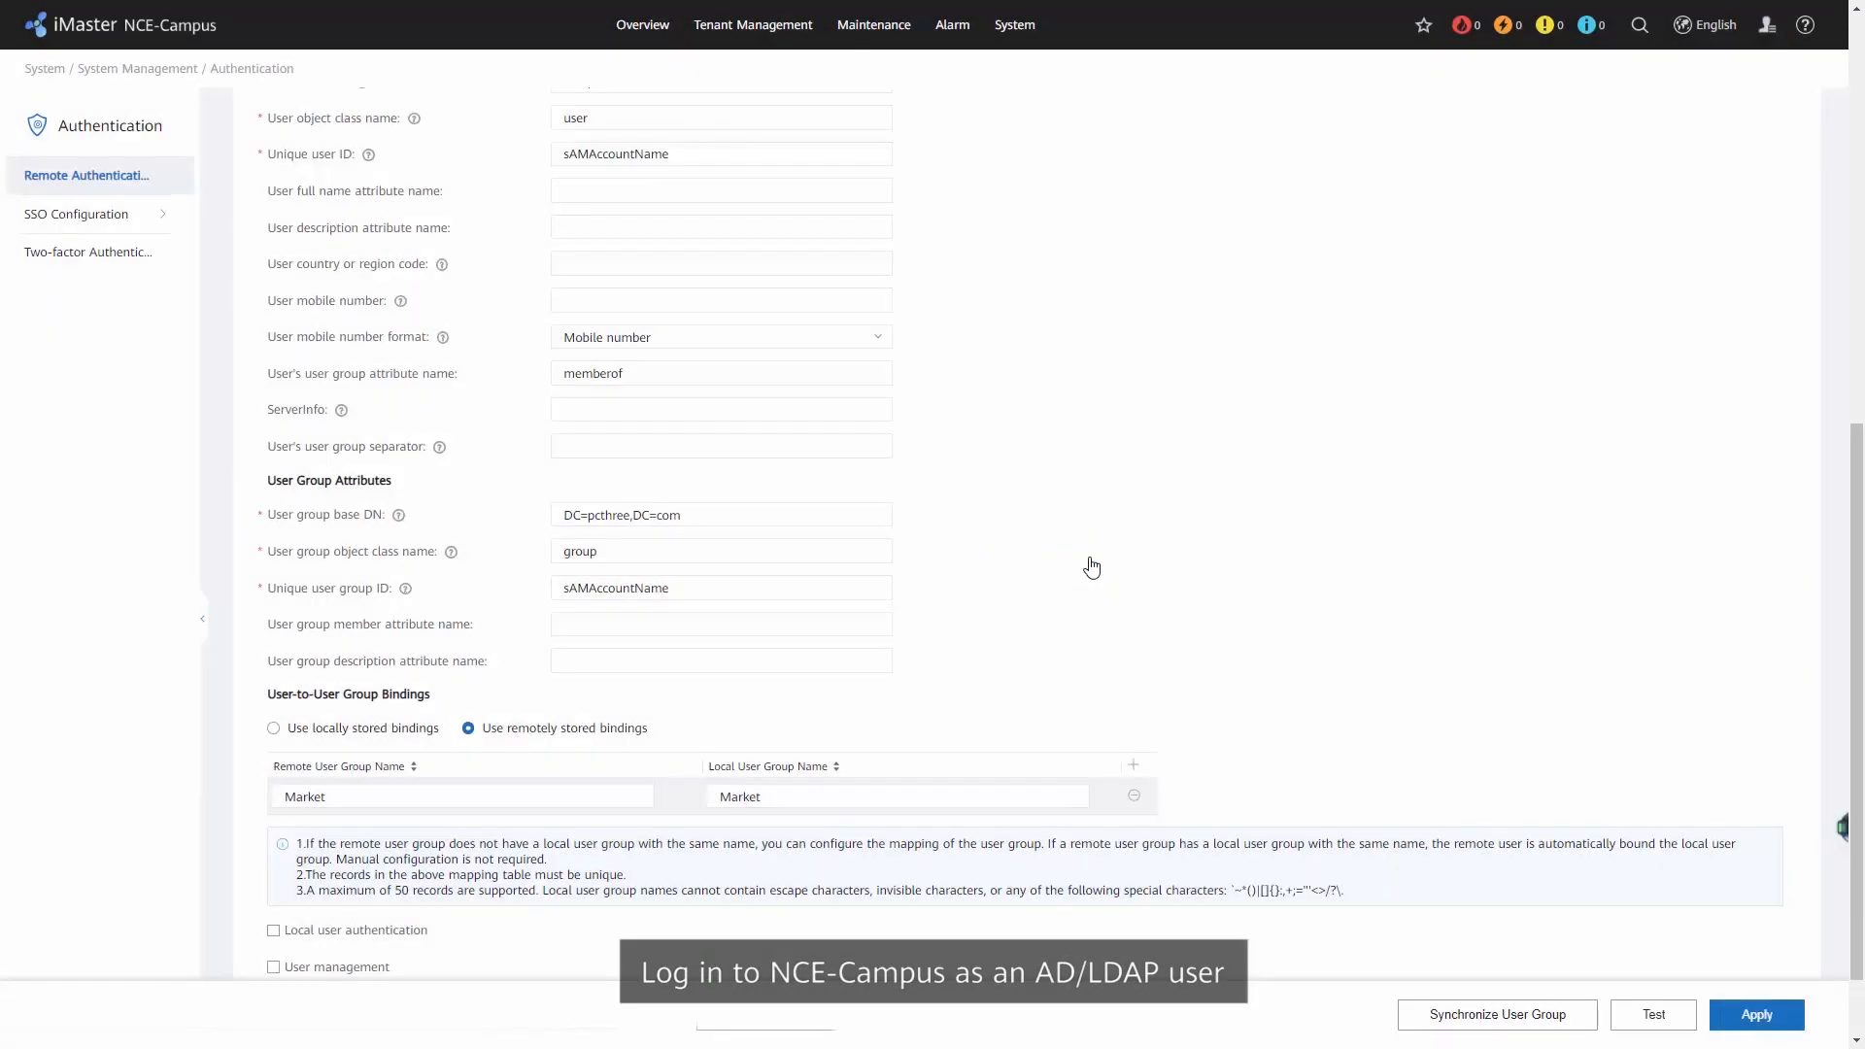
# Log in as the LDAP user msp/market001 with the account password.
pyautogui.click(1282, 485)
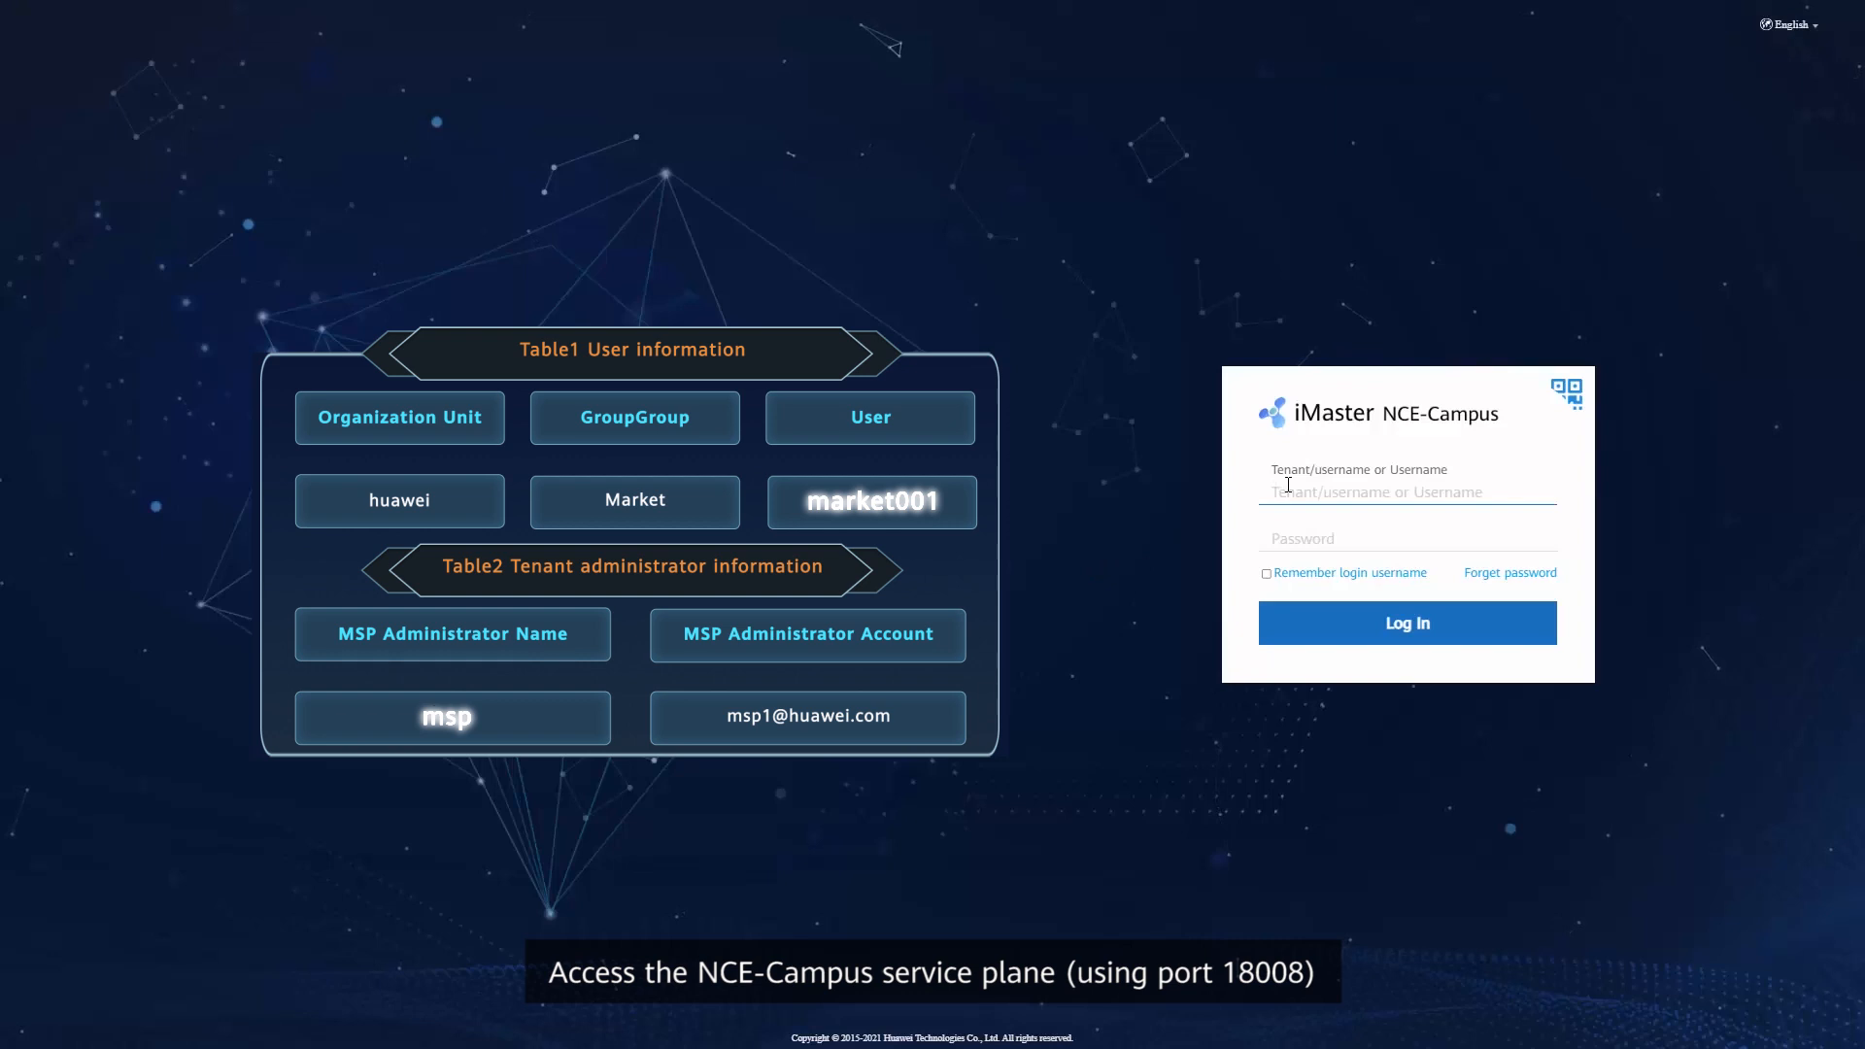
pyautogui.write('msp/')
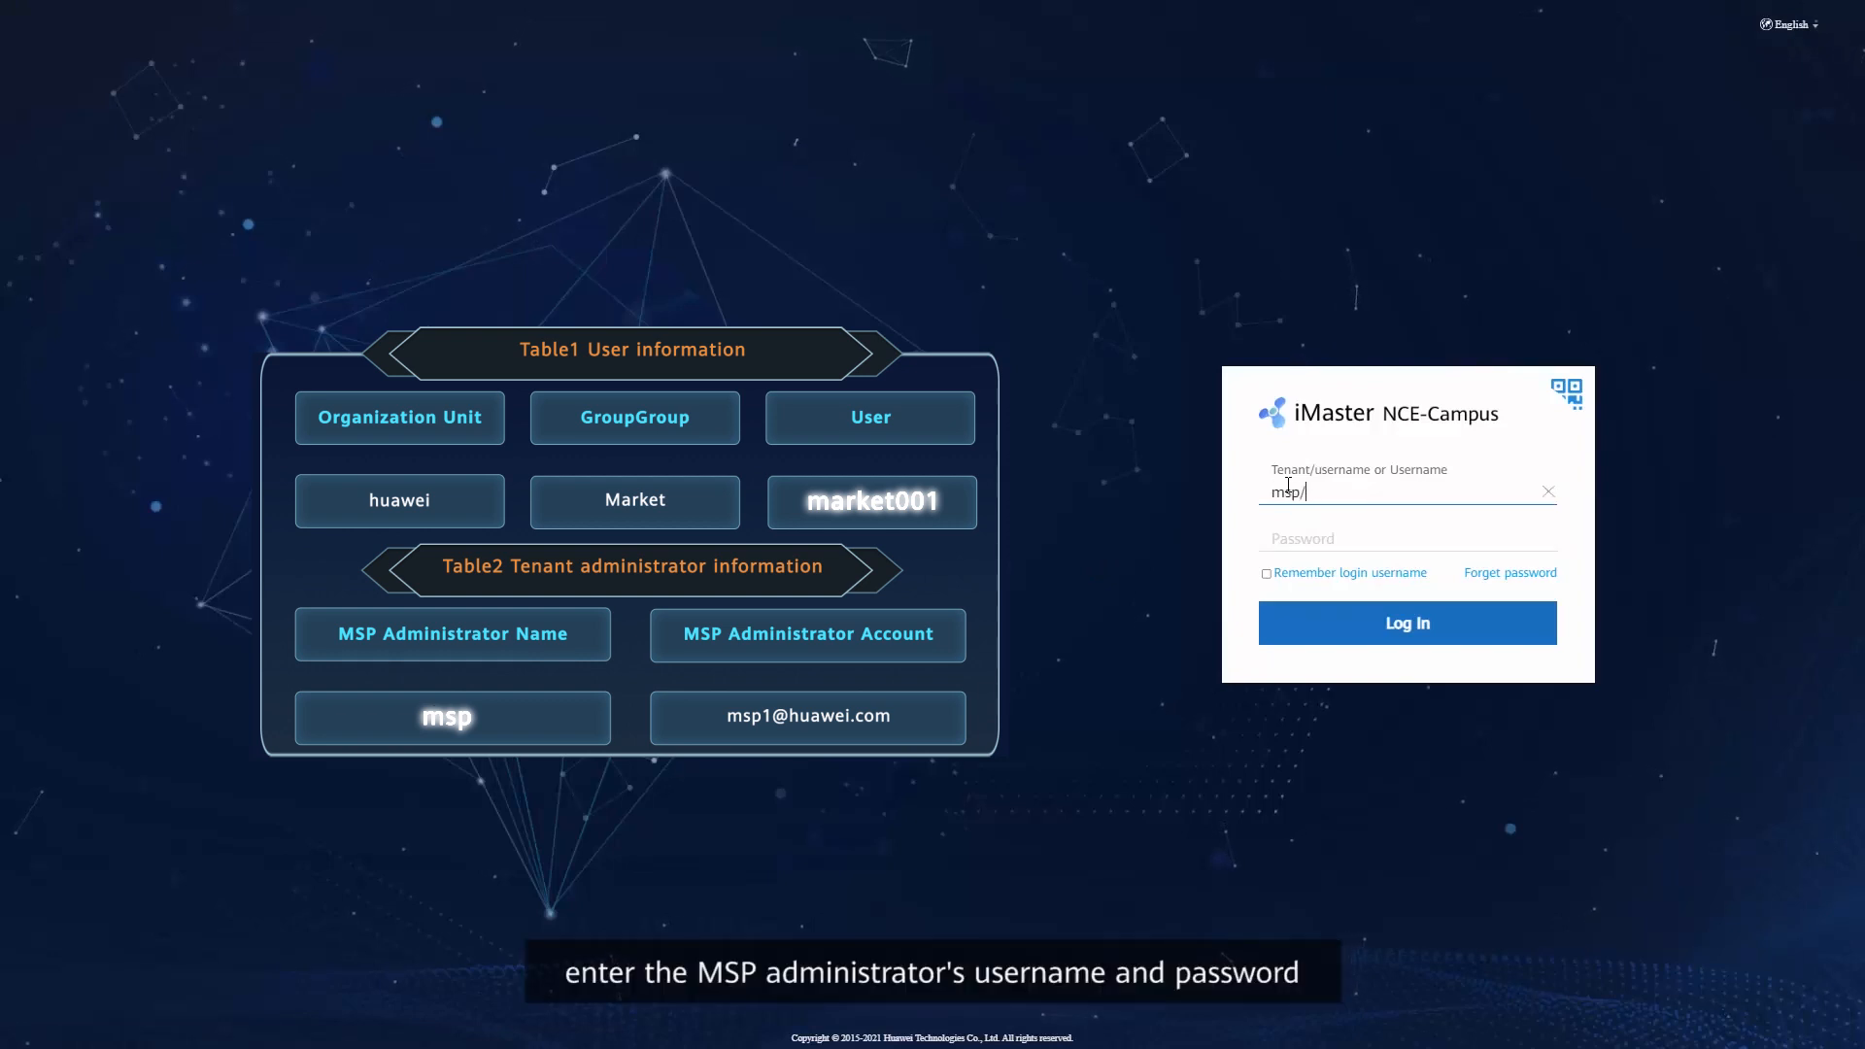
pyautogui.write('market001')
pyautogui.press('Tab')
pyautogui.write('••••••••••')
pyautogui.click(1339, 626)
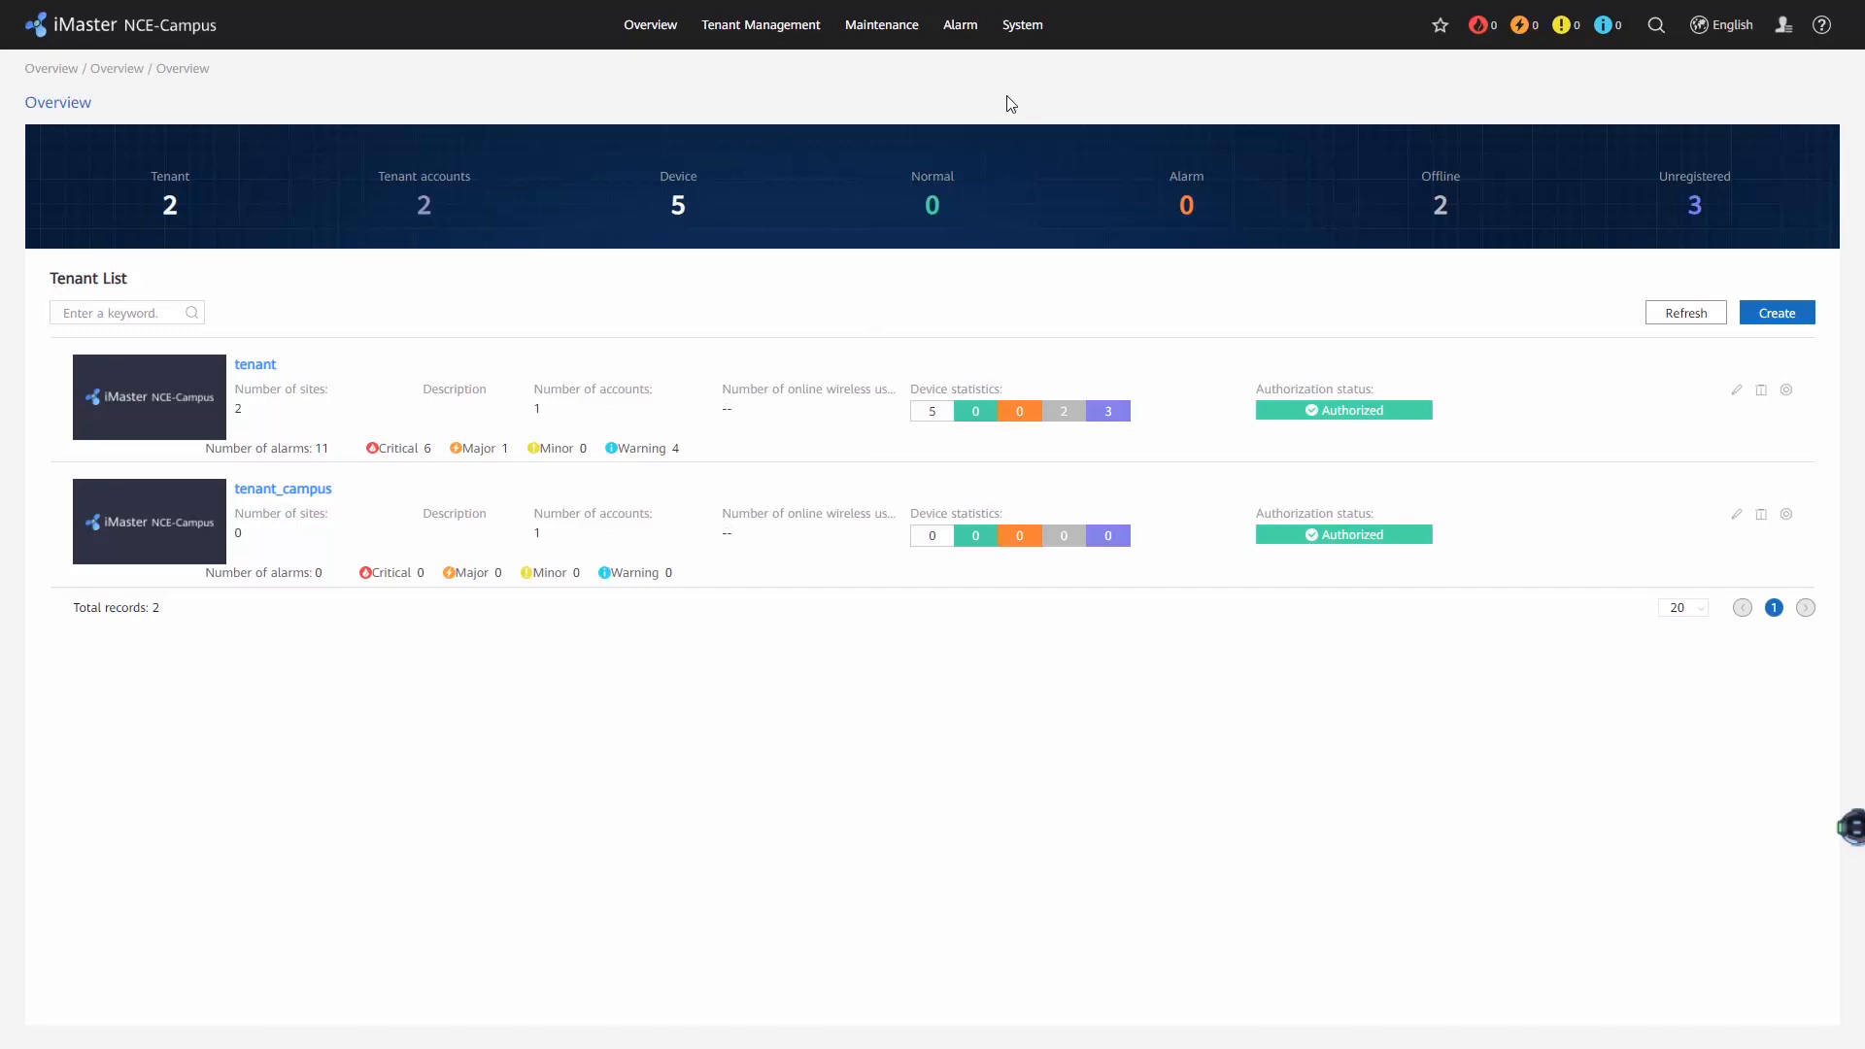
# Examine the details of user market001 in User Management, including login status and user group.
pyautogui.click(1021, 25)
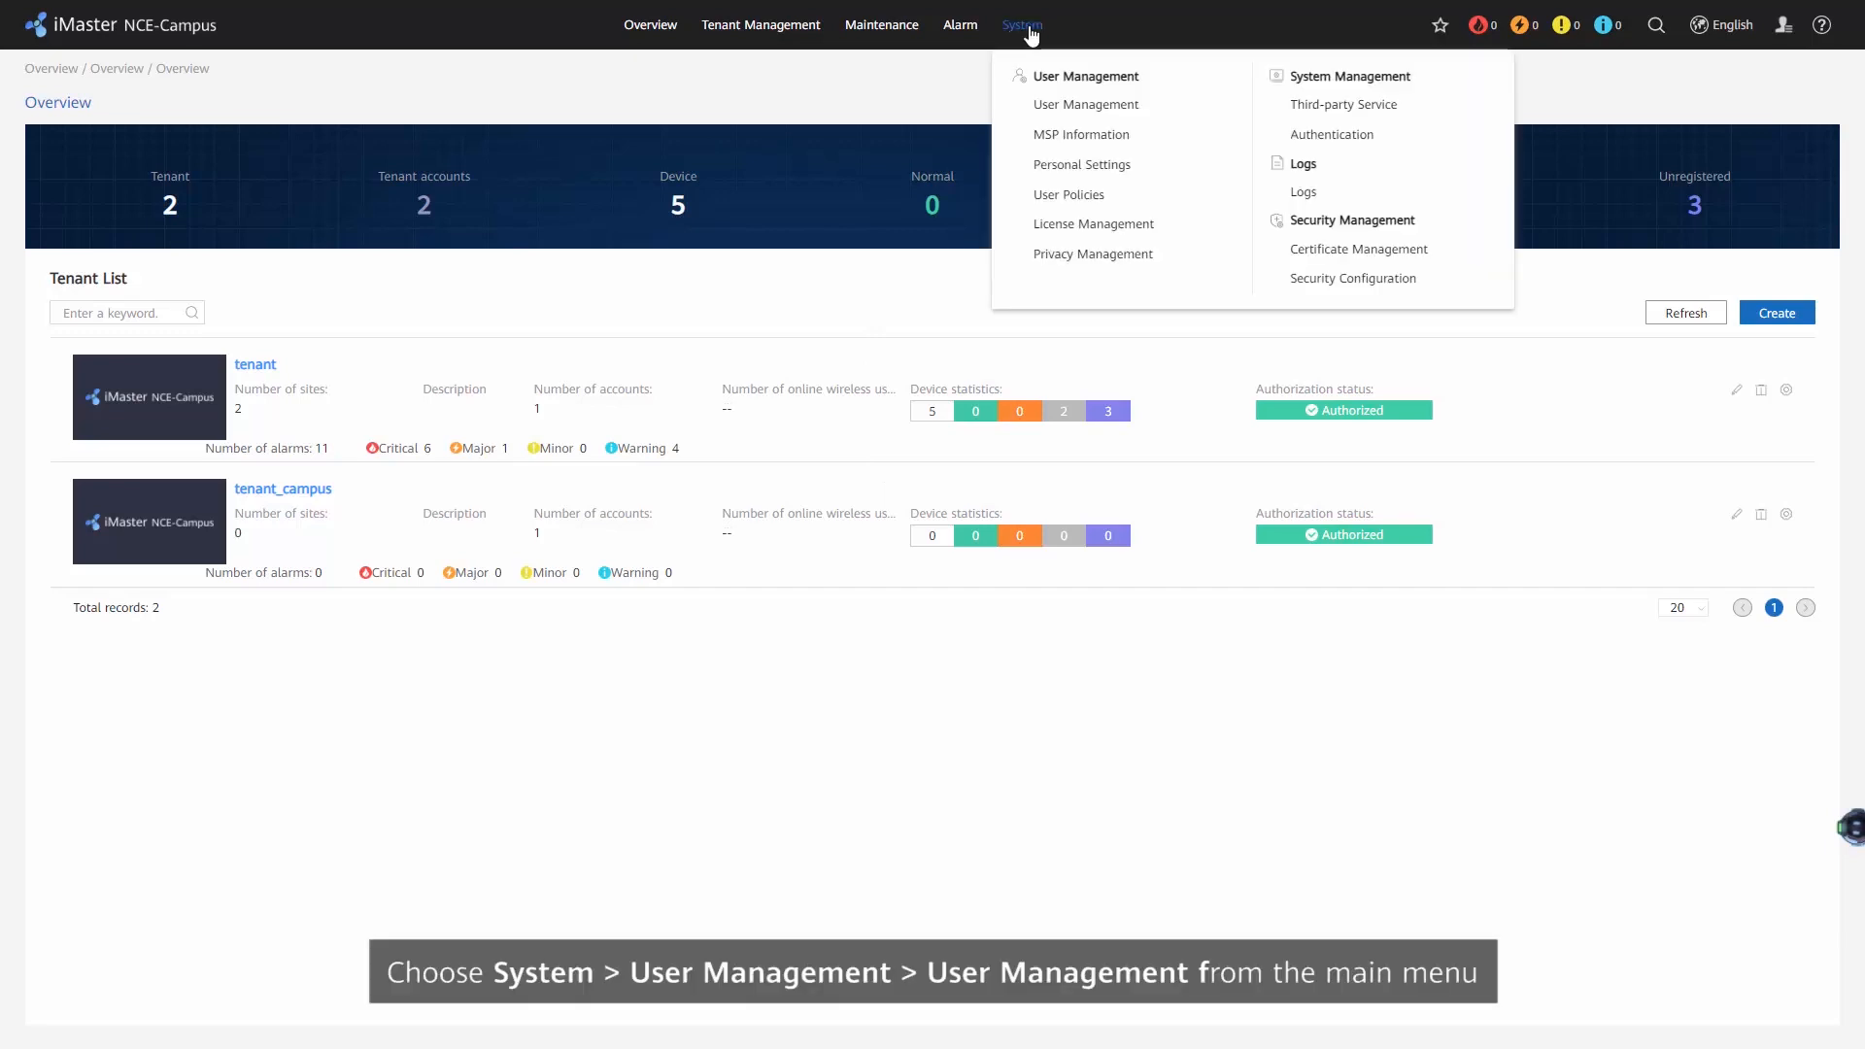
pyautogui.click(1087, 103)
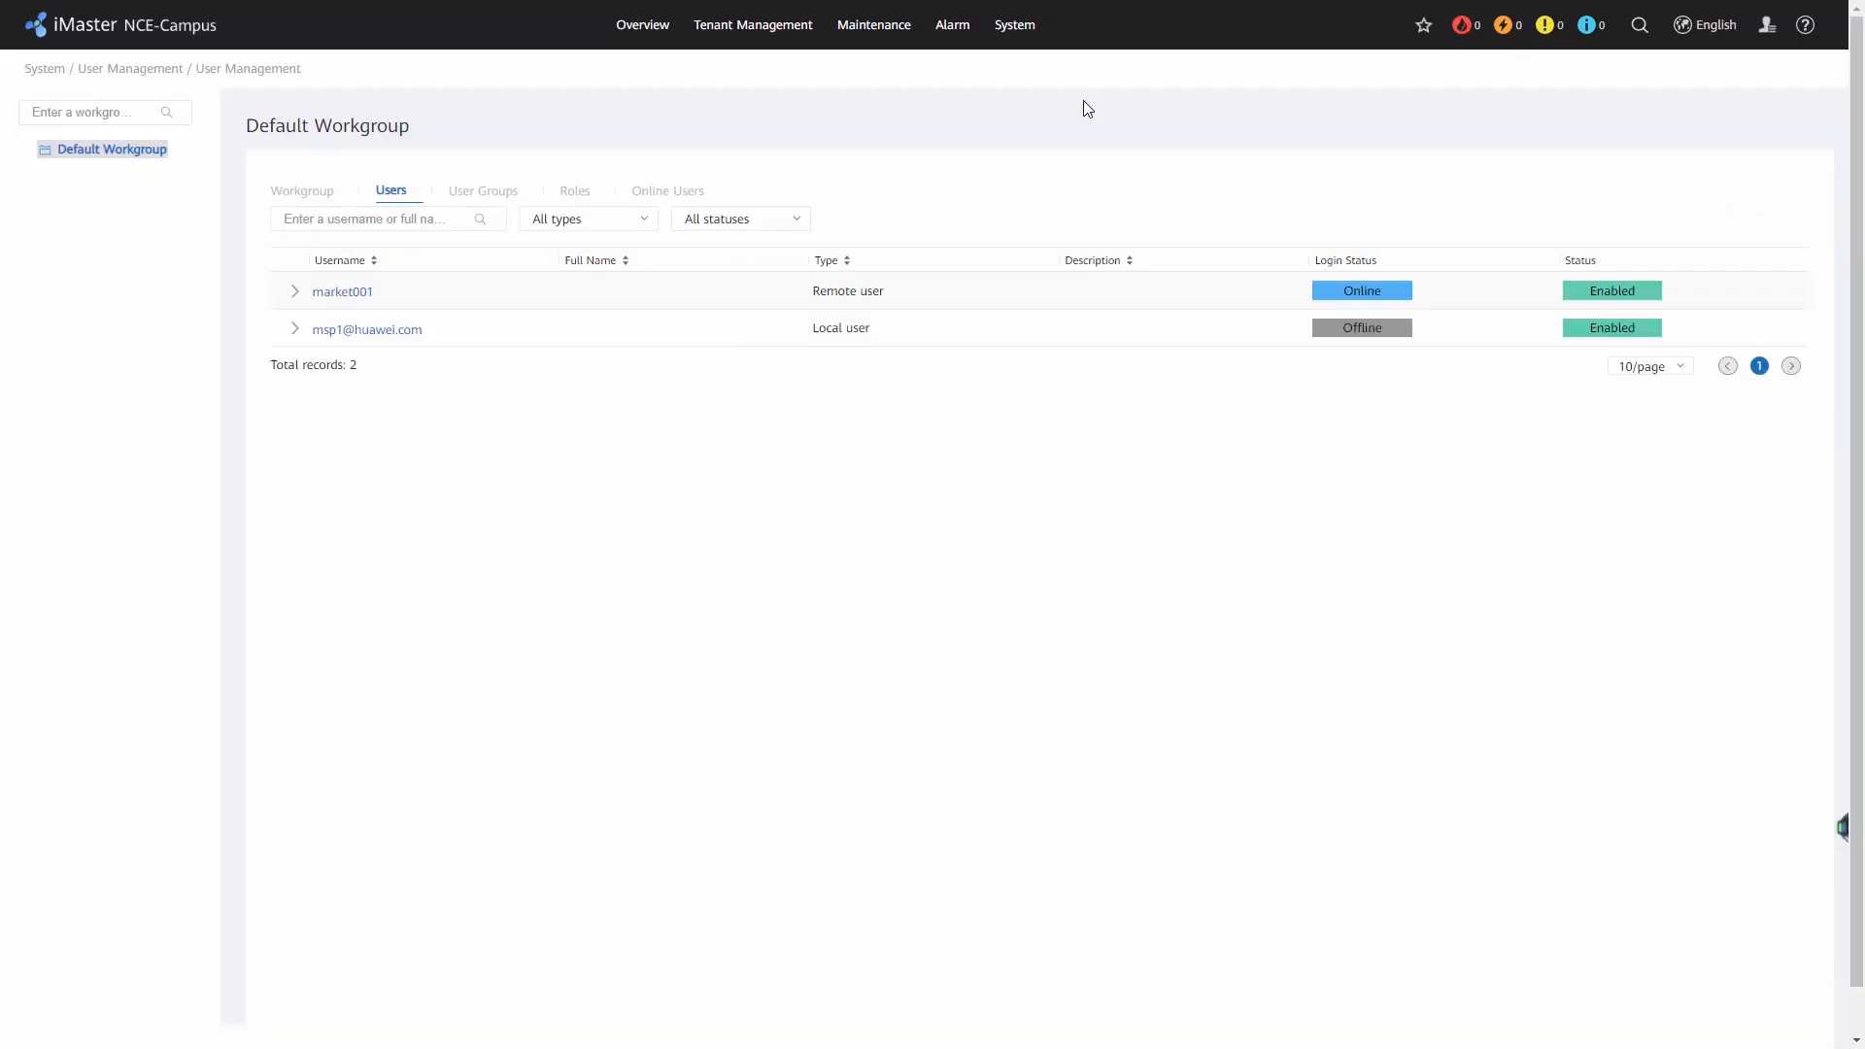
pyautogui.click(295, 291)
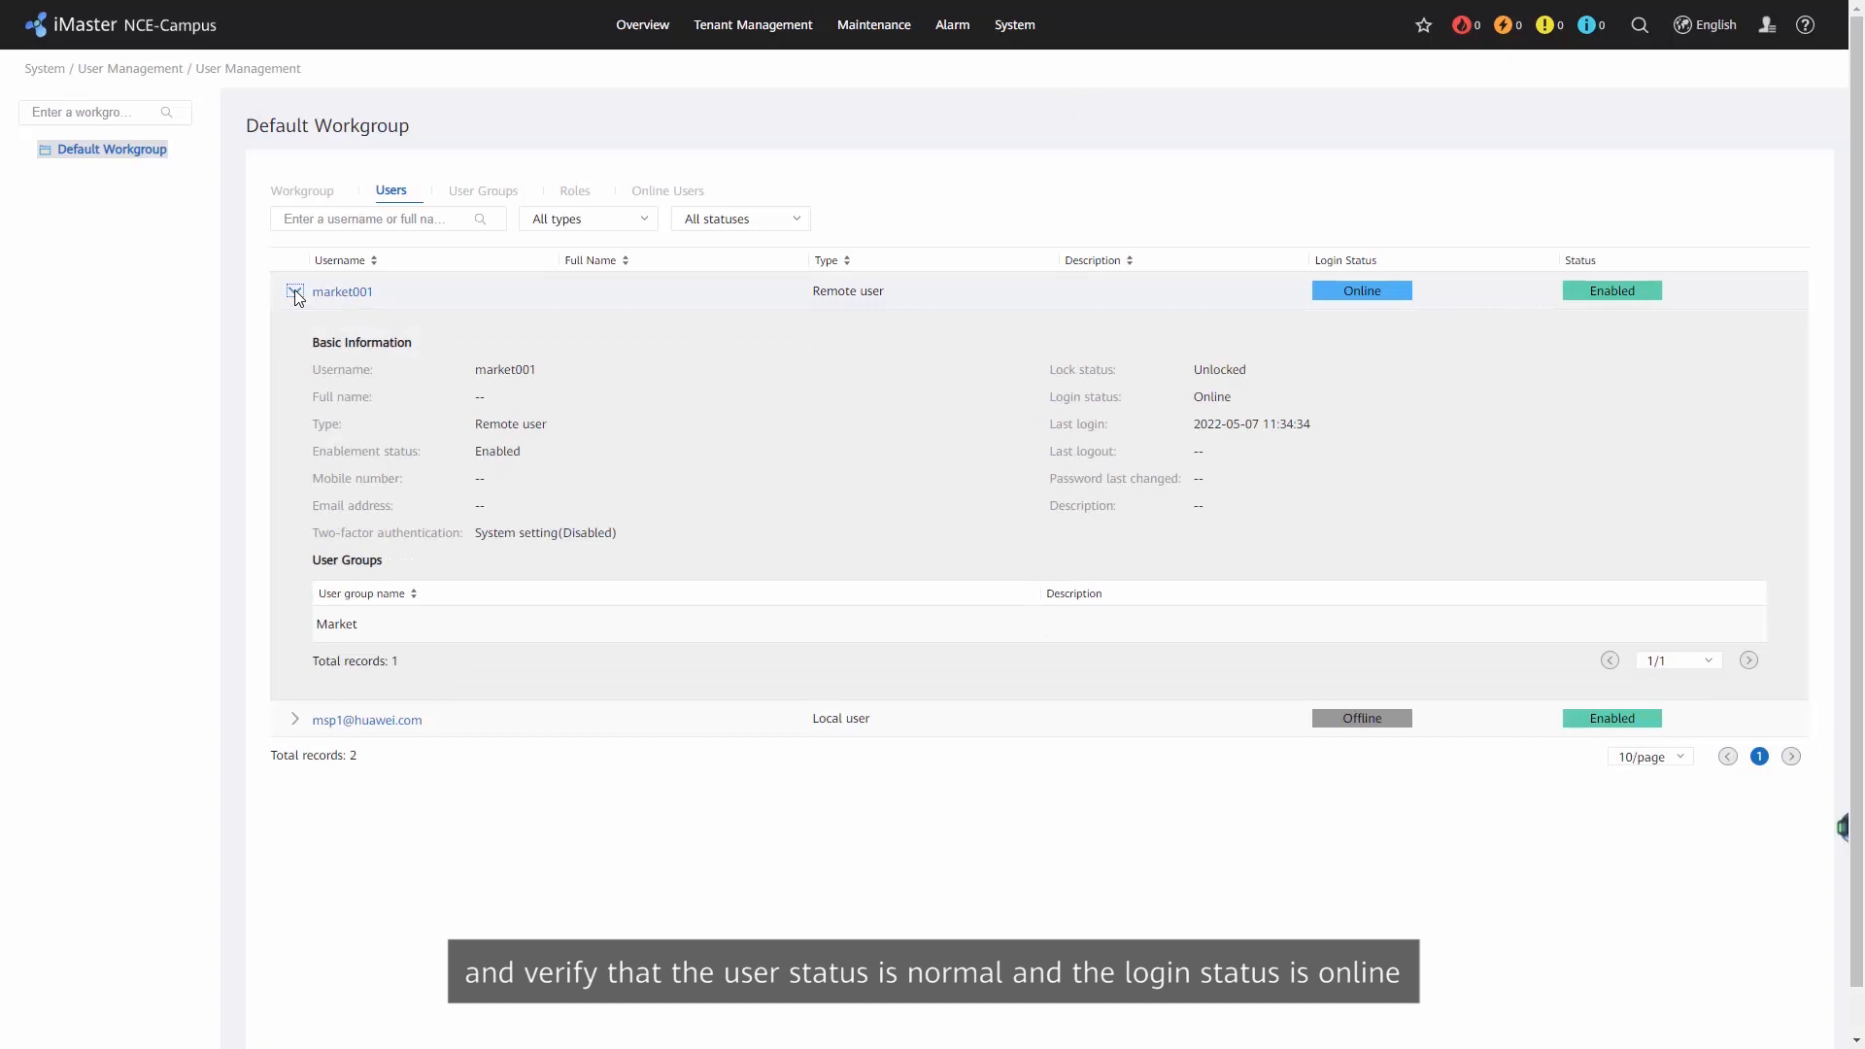